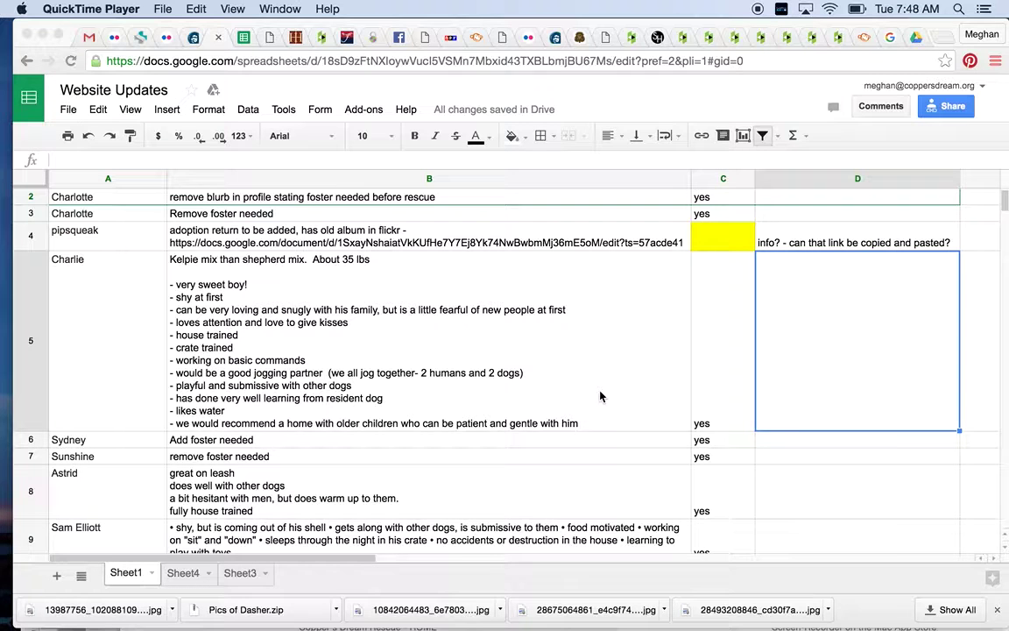
Step: Read through the dog update requests in the Website Updates sheet down to the last filled row
scroll(600, 397, "down", 5)
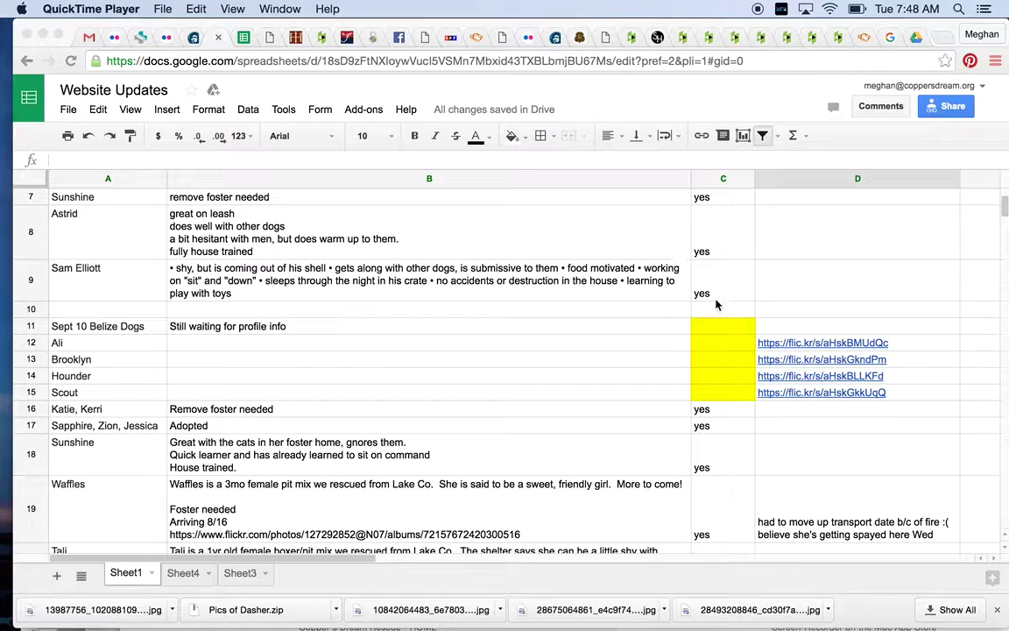
left_click(832, 311)
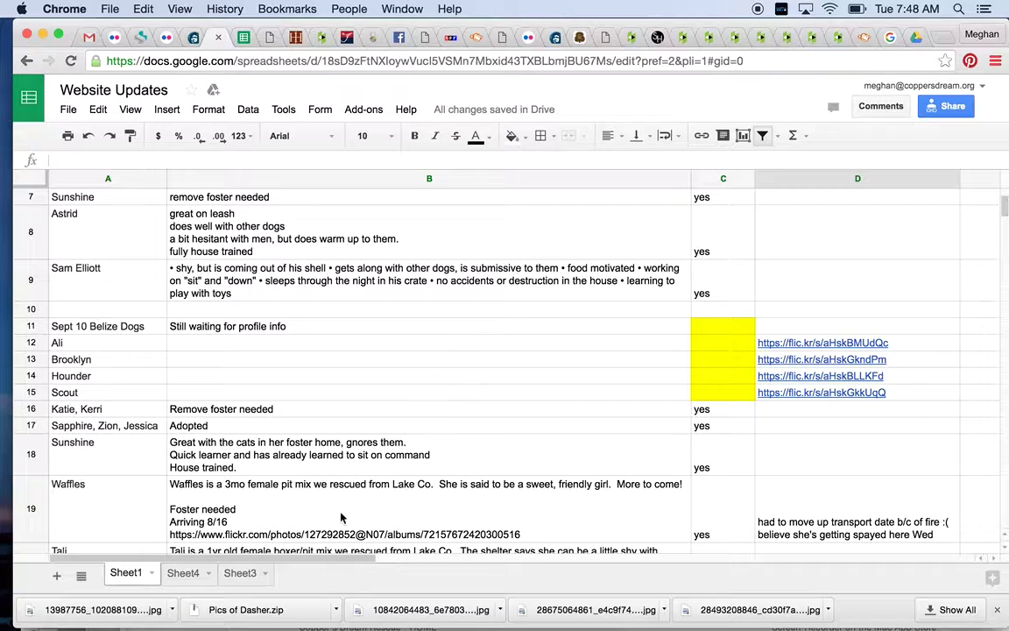
scroll(396, 465, "down", 4)
scroll(396, 466, "down", 1)
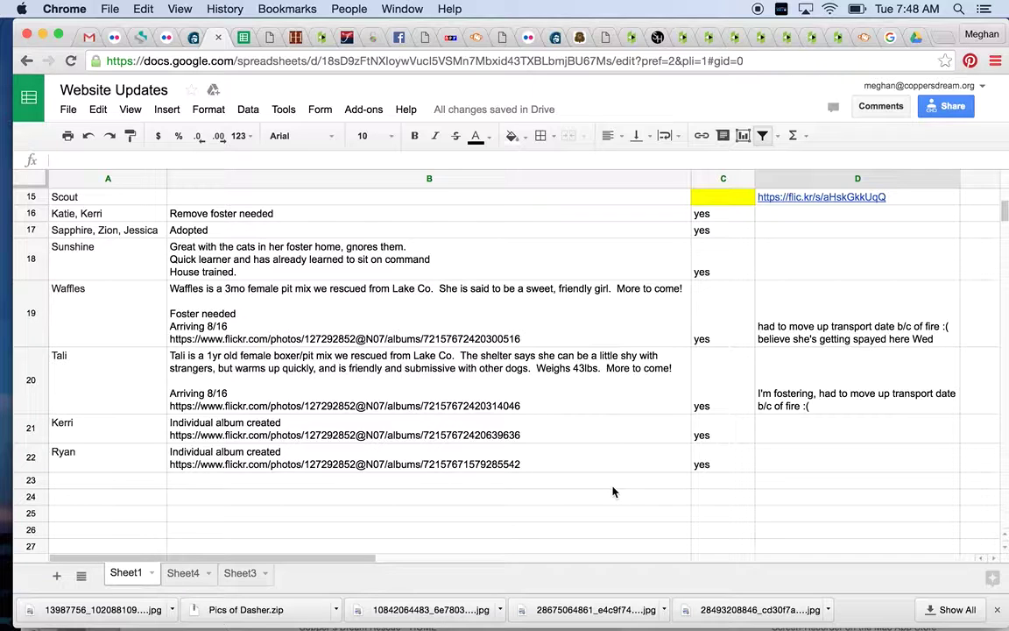
Step: Go to weebly.com in a new browser tab and open the Copper's Dream Rescue site for editing
key("super+t")
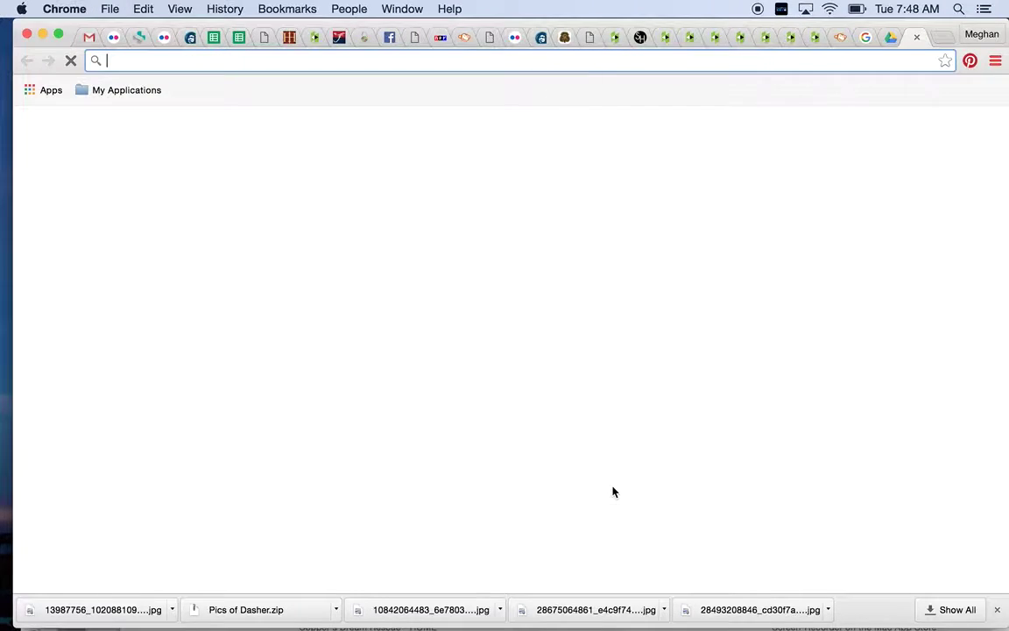
type("we")
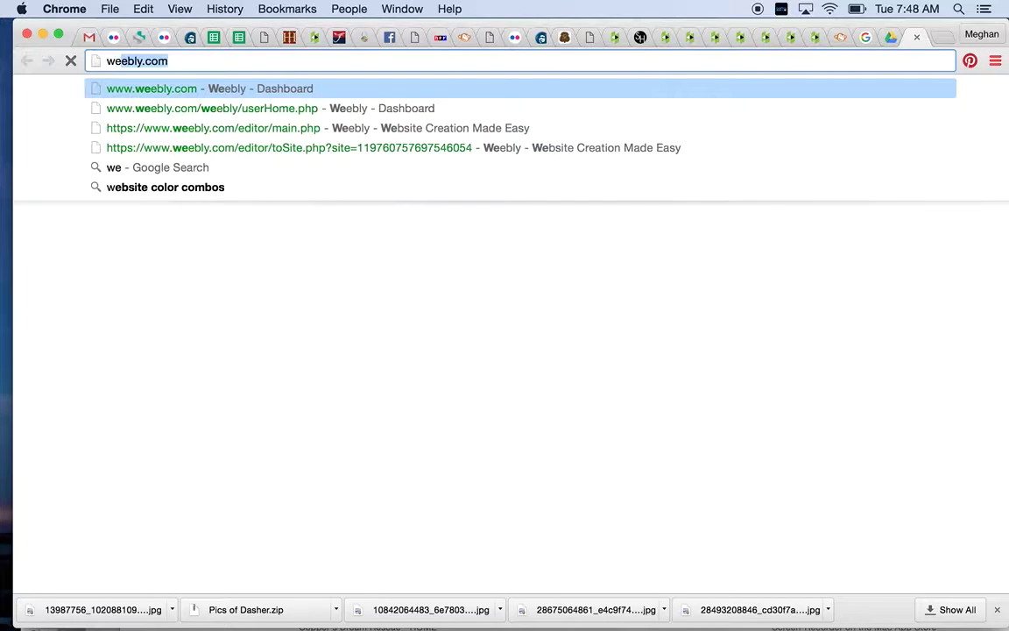
type("ebly.com")
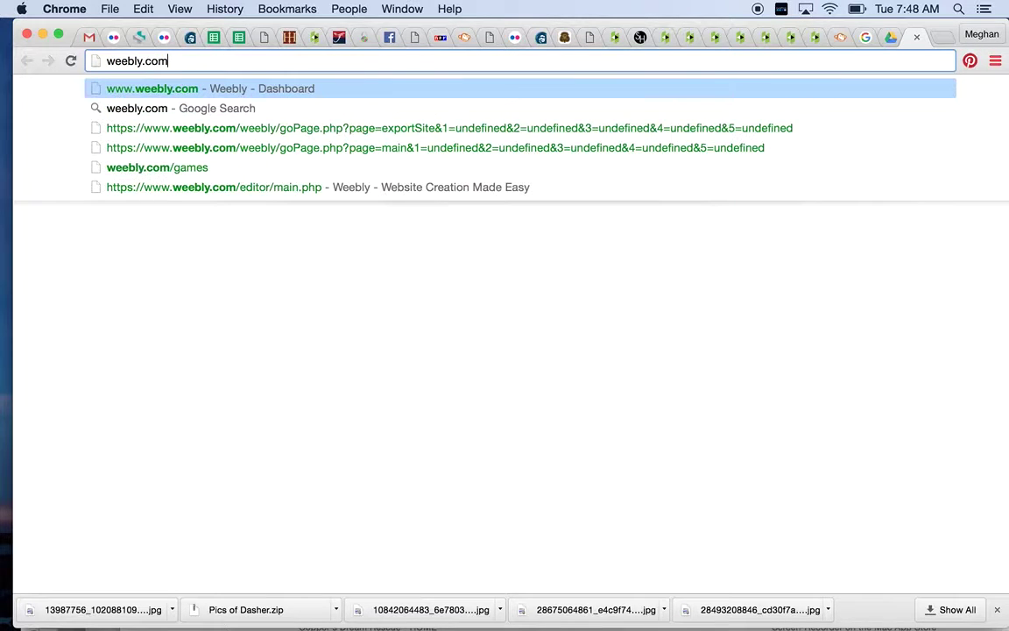
key("Return")
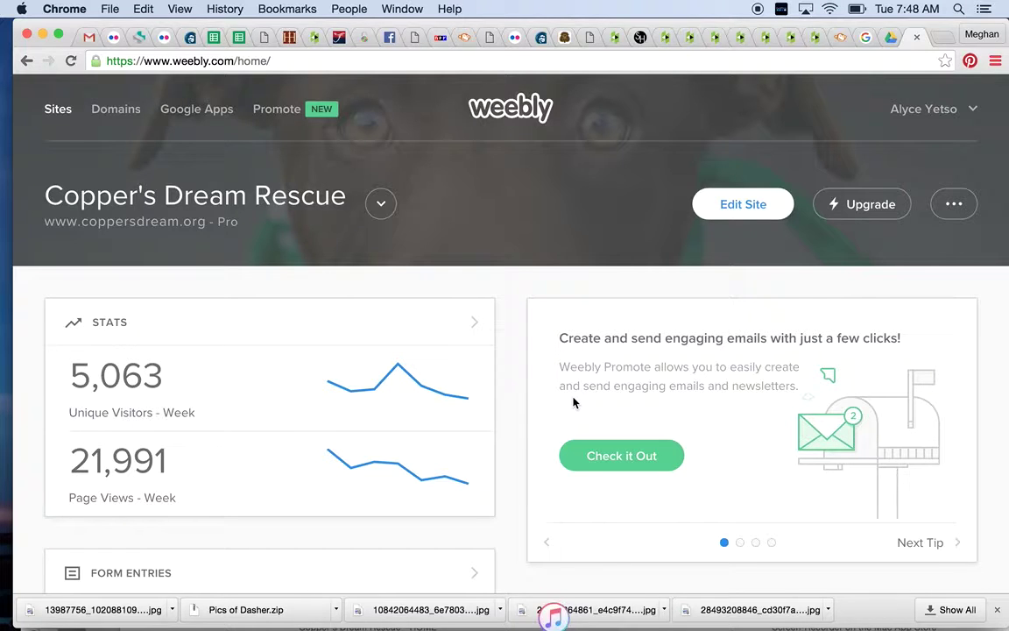
left_click(739, 204)
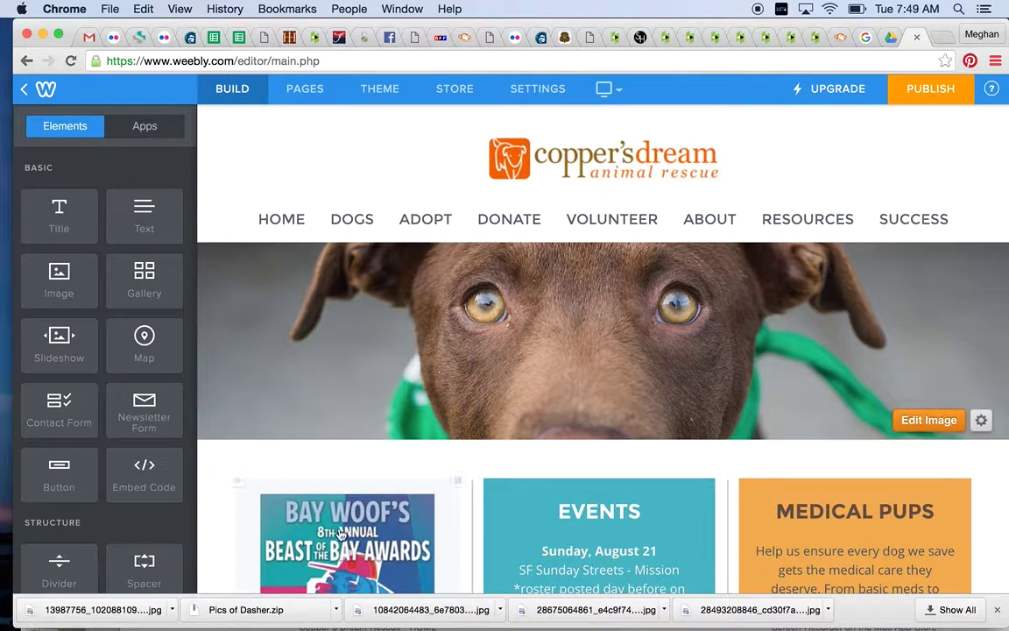
mouse_move(358, 205)
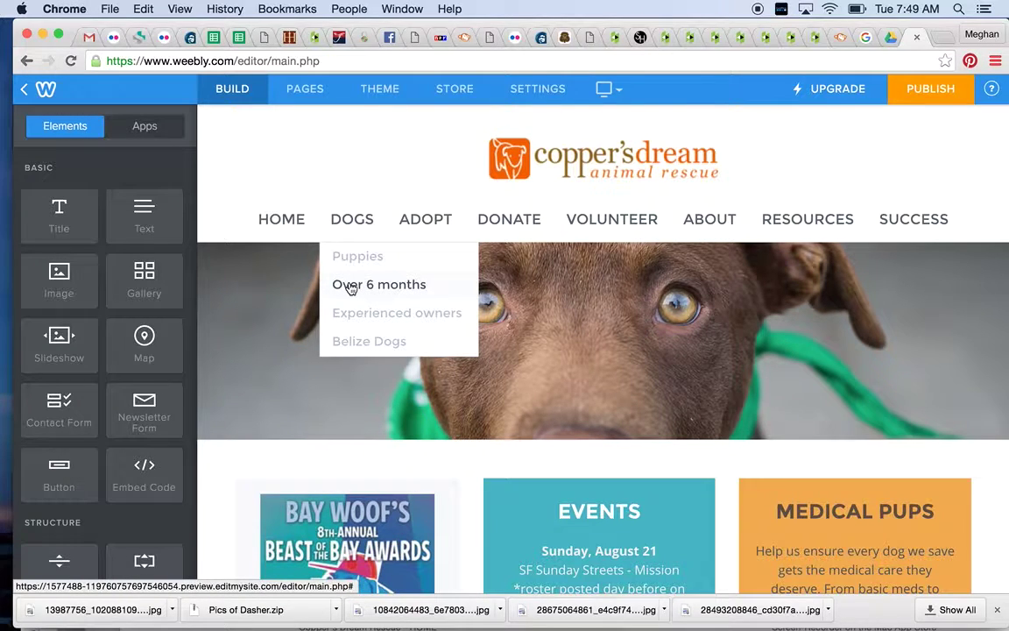
mouse_move(910, 226)
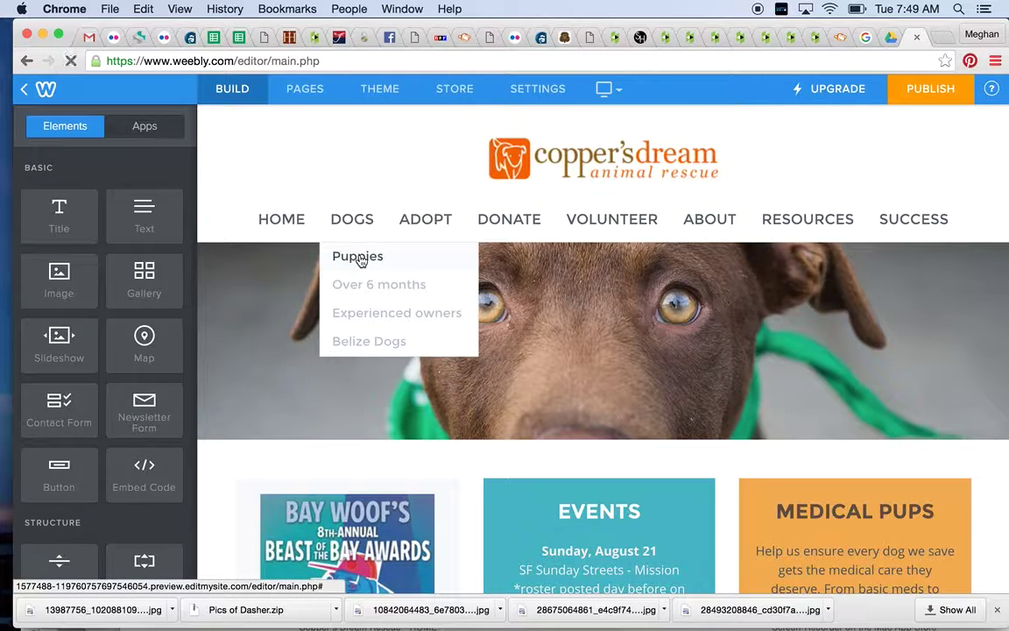
left_click(359, 258)
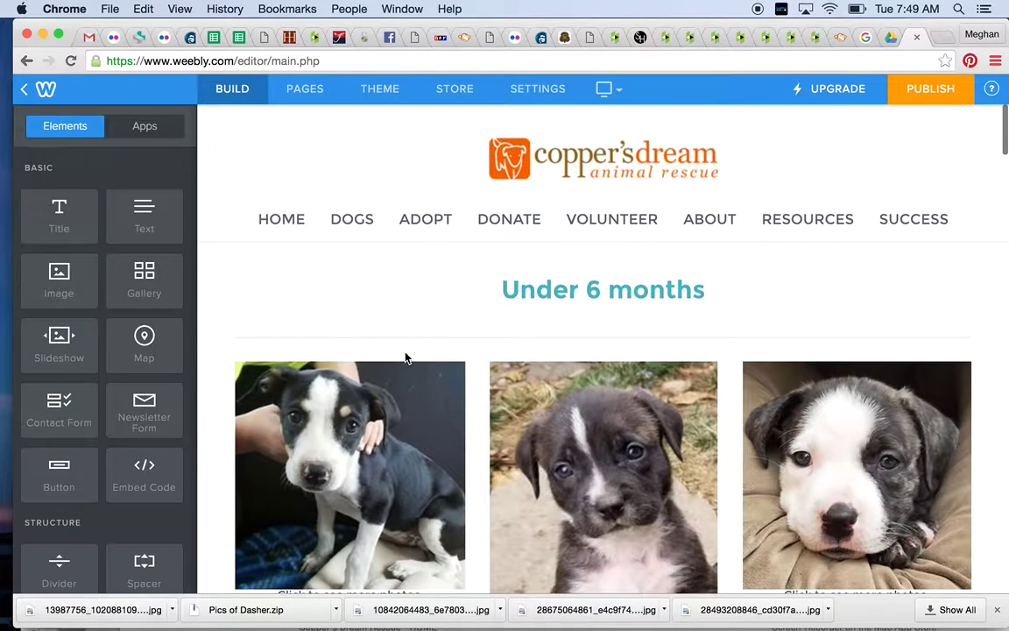
scroll(405, 355, "down", 3)
scroll(406, 353, "down", 3)
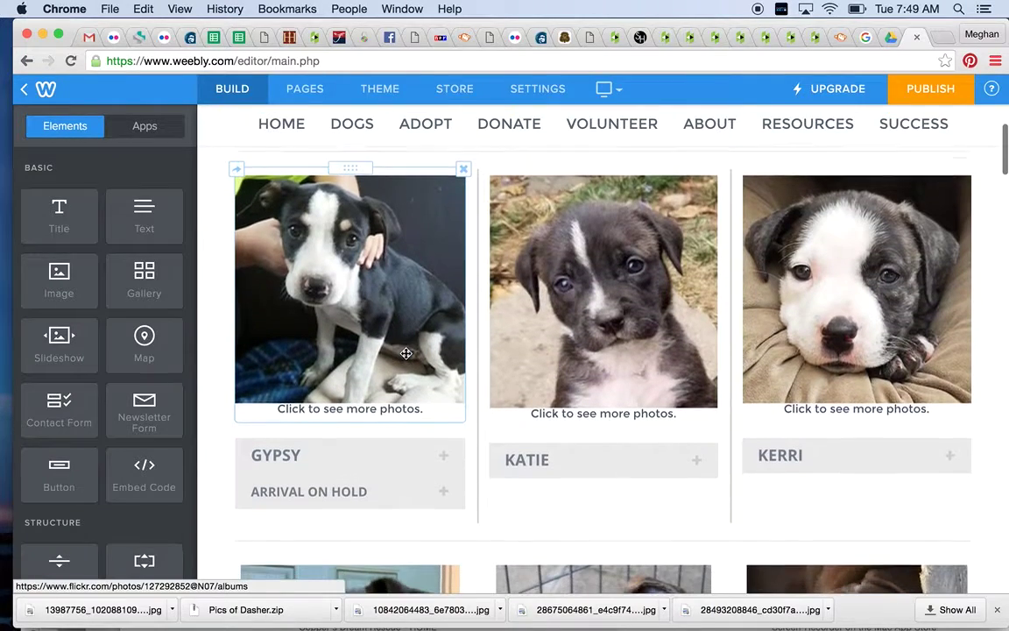
scroll(406, 353, "down", 1)
scroll(405, 353, "up", 2)
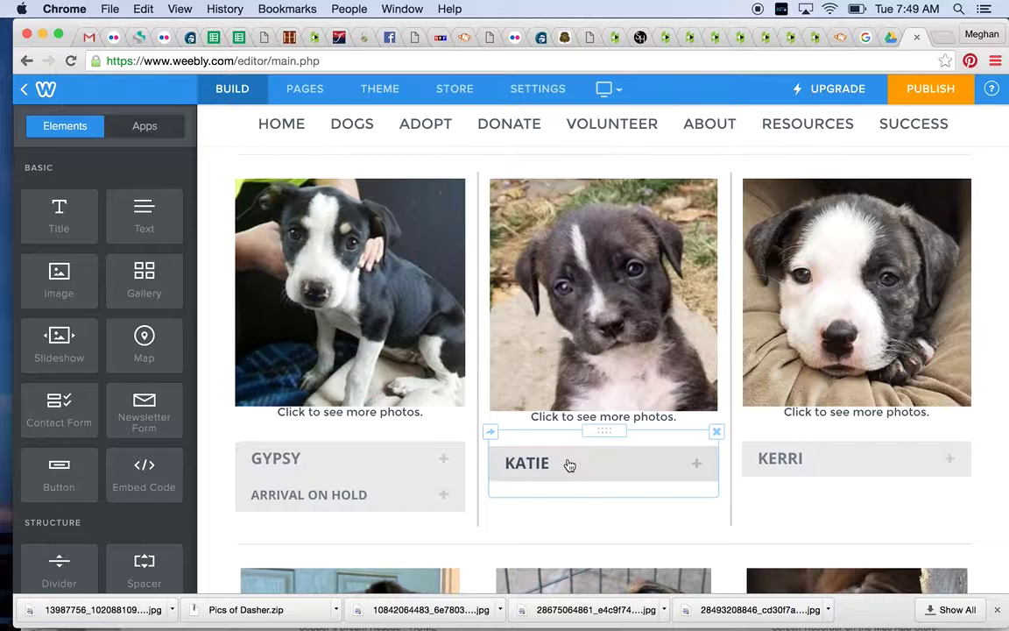
left_click(570, 464)
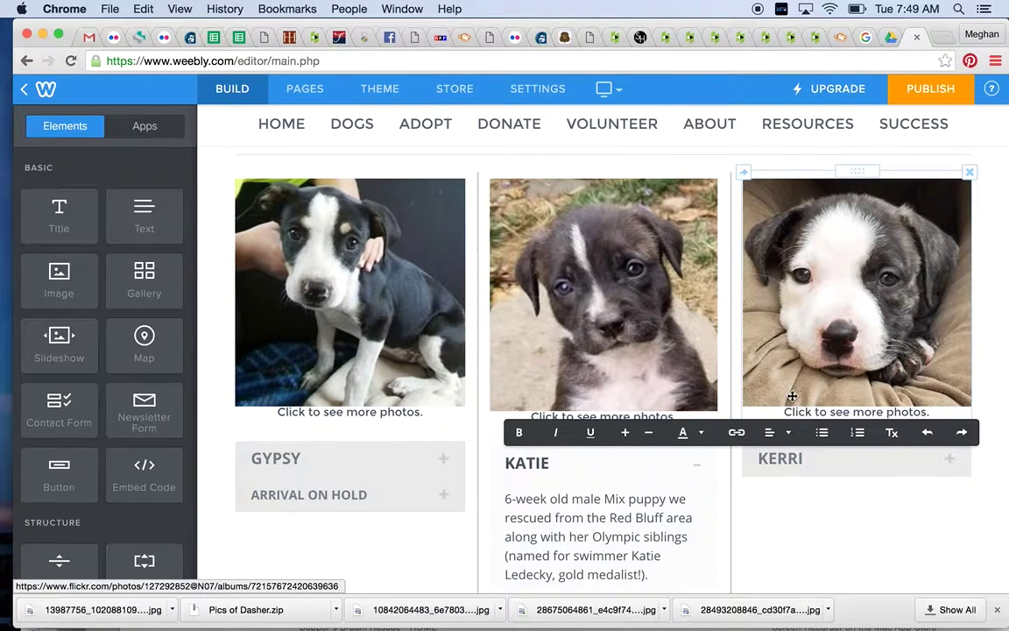
Step: Add "Katie is a" before "6-week old" in Katie's description and change "male" to "female"
scroll(792, 396, "down", 4)
mouse_move(793, 399)
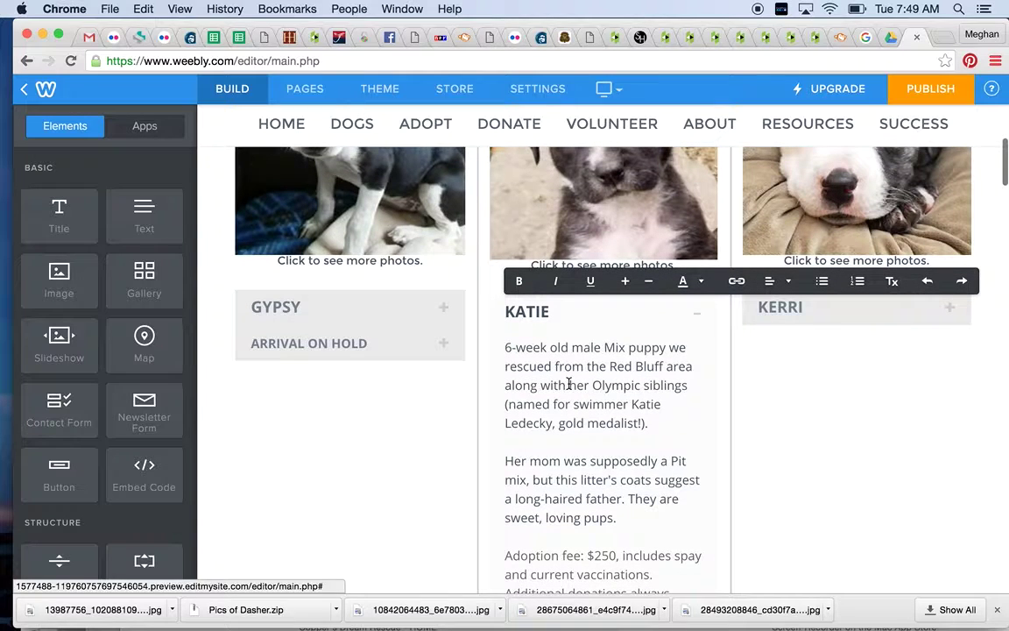
left_click(568, 361)
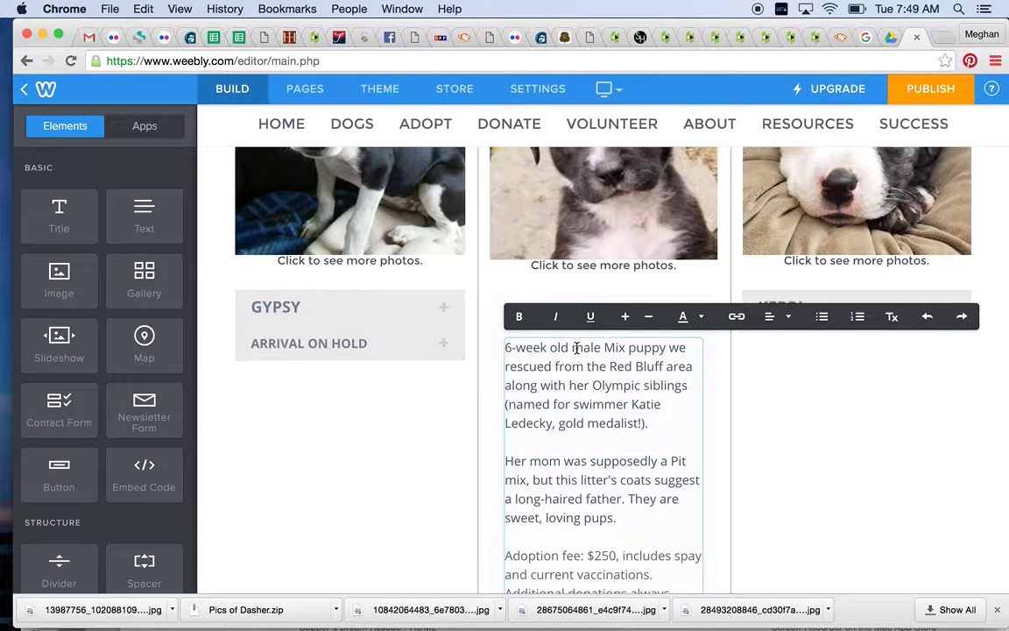
left_click(505, 348)
type("Katie is a")
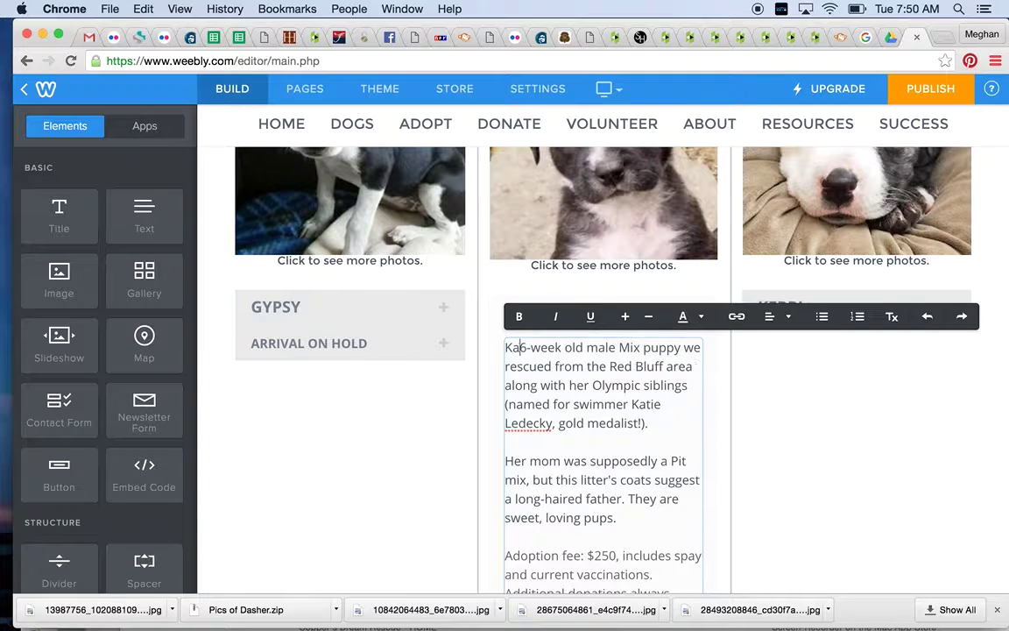
left_click(629, 348)
type("fe")
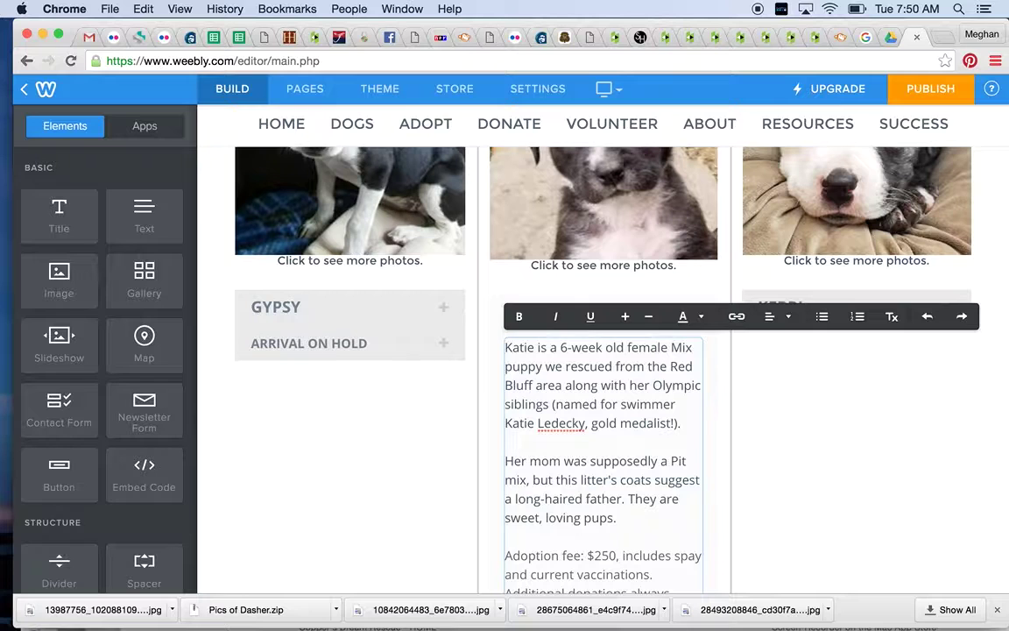
scroll(582, 412, "down", 3)
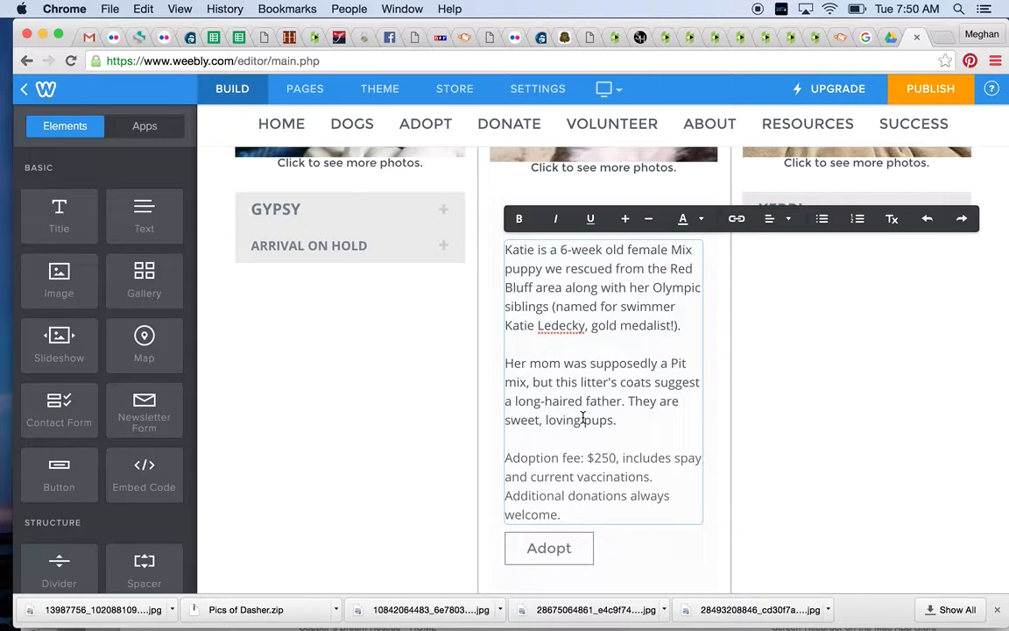
left_click(771, 378)
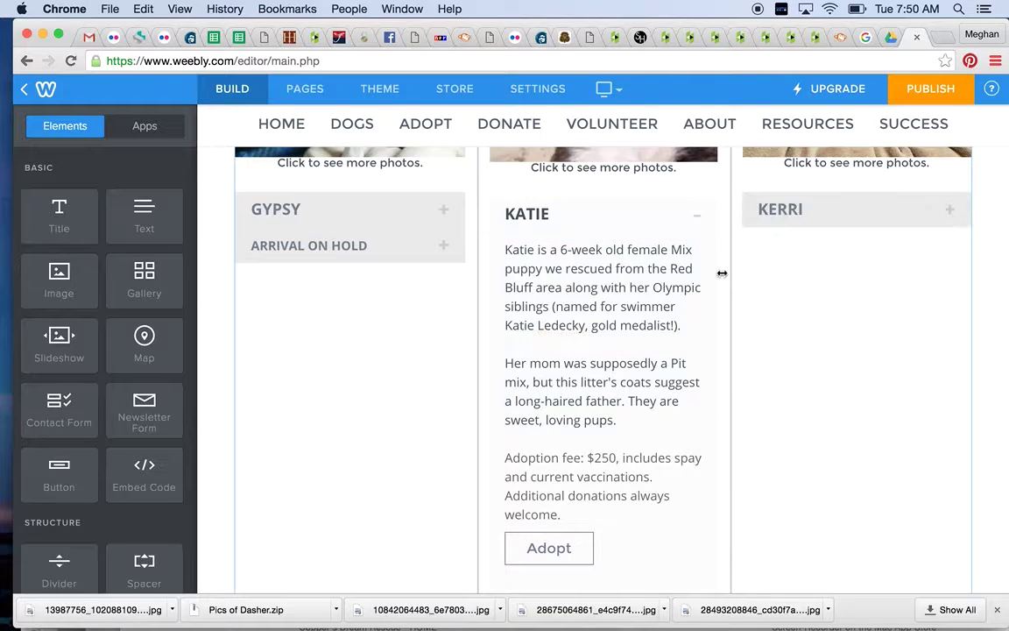
left_click(696, 217)
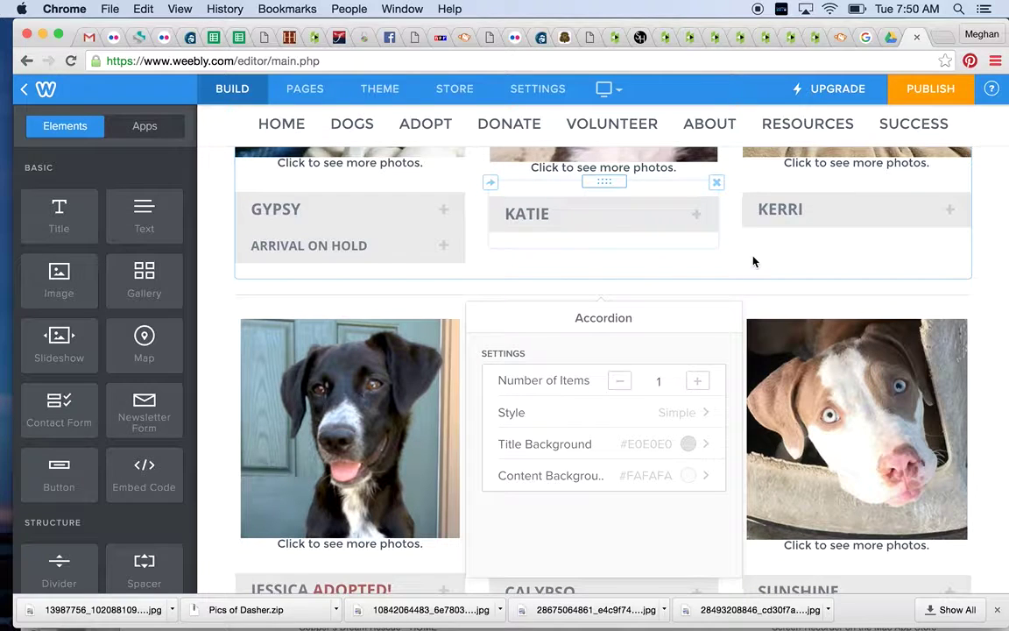
left_click(924, 94)
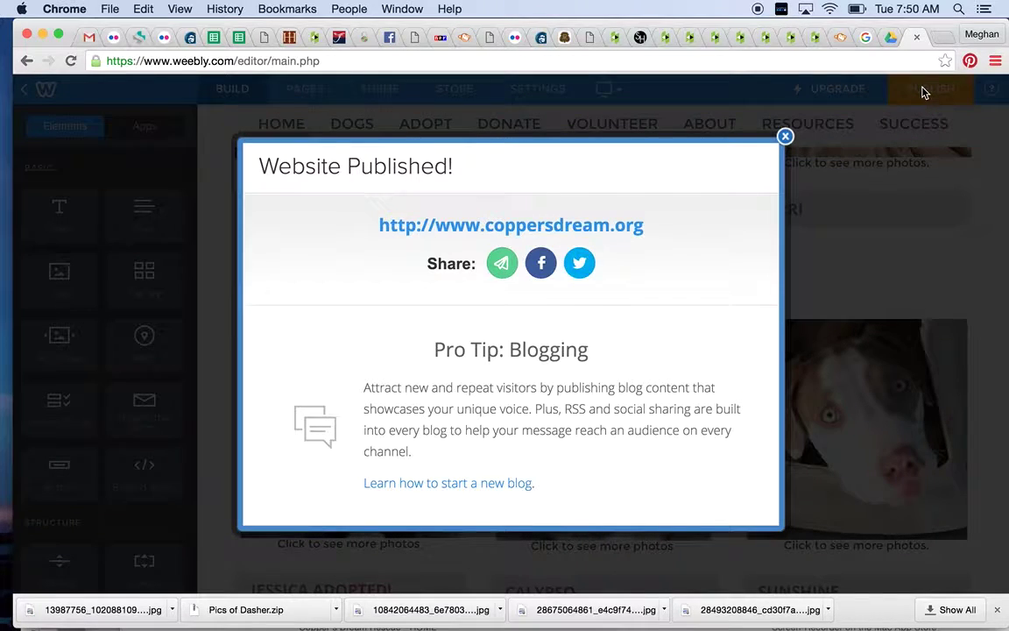
left_click(785, 136)
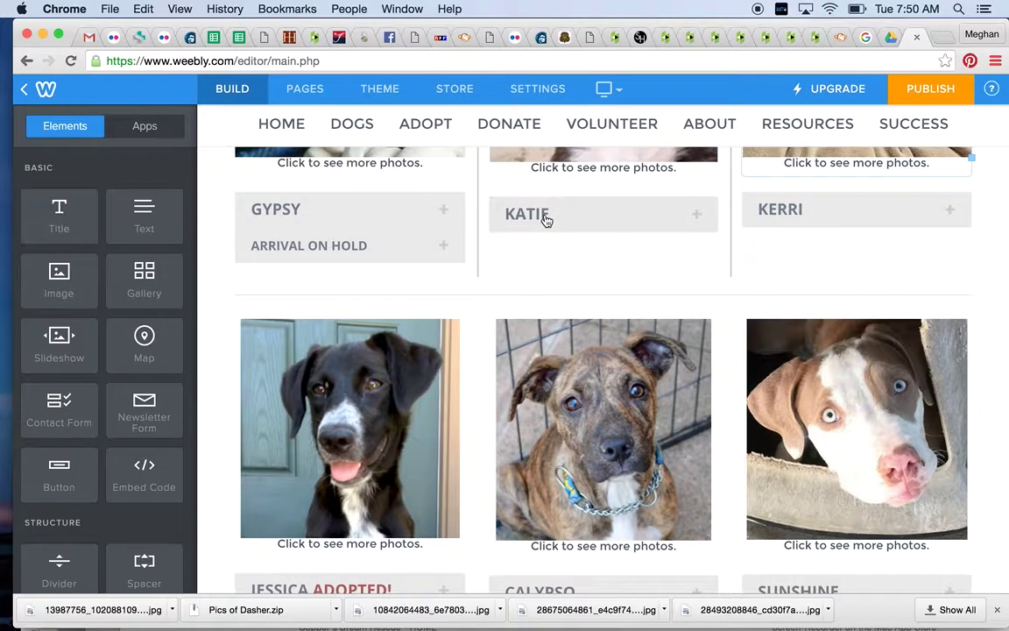
left_click(662, 221)
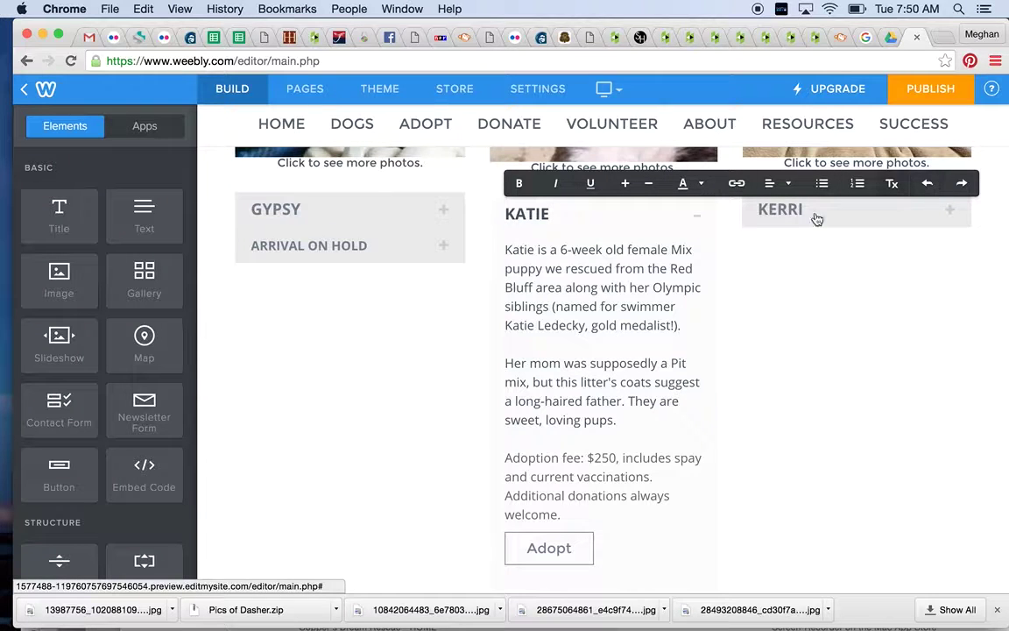
triple_click(593, 287)
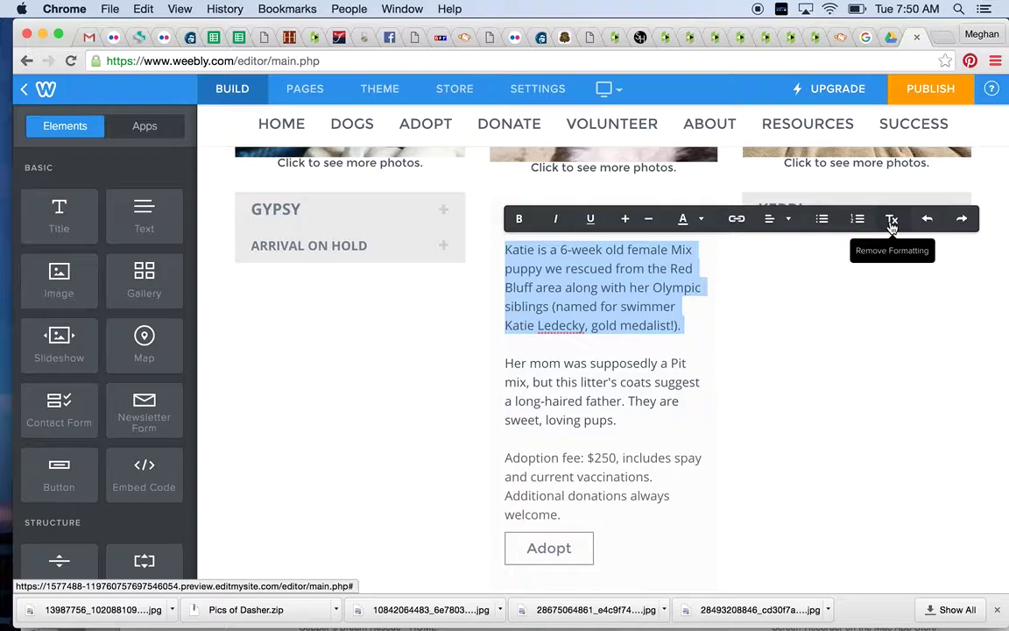
left_click(760, 359)
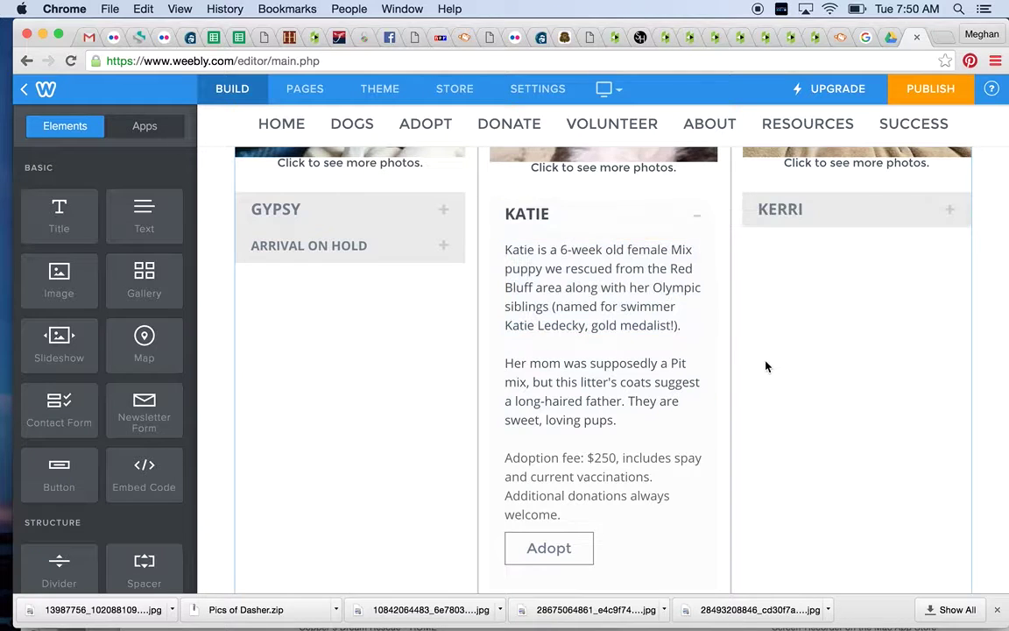
left_click(701, 224)
scroll(624, 366, "down", 2)
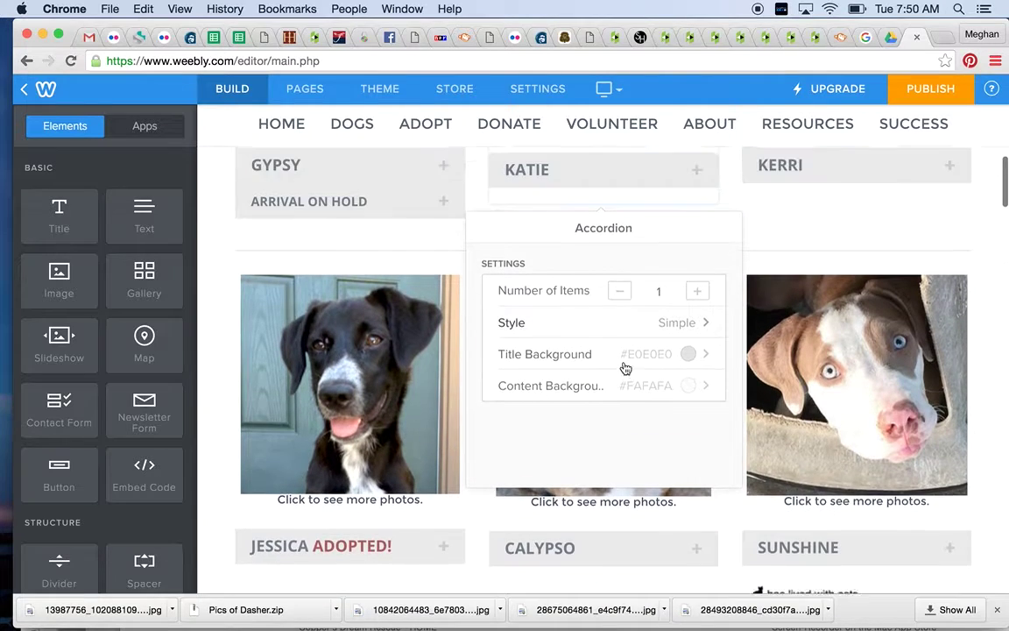
scroll(624, 366, "down", 3)
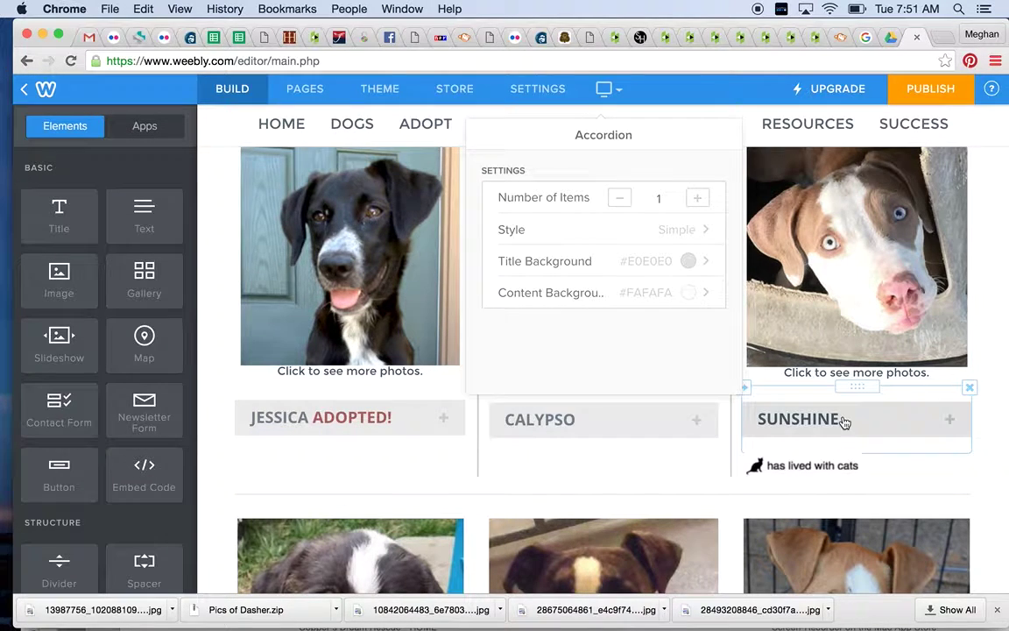
left_click(996, 192)
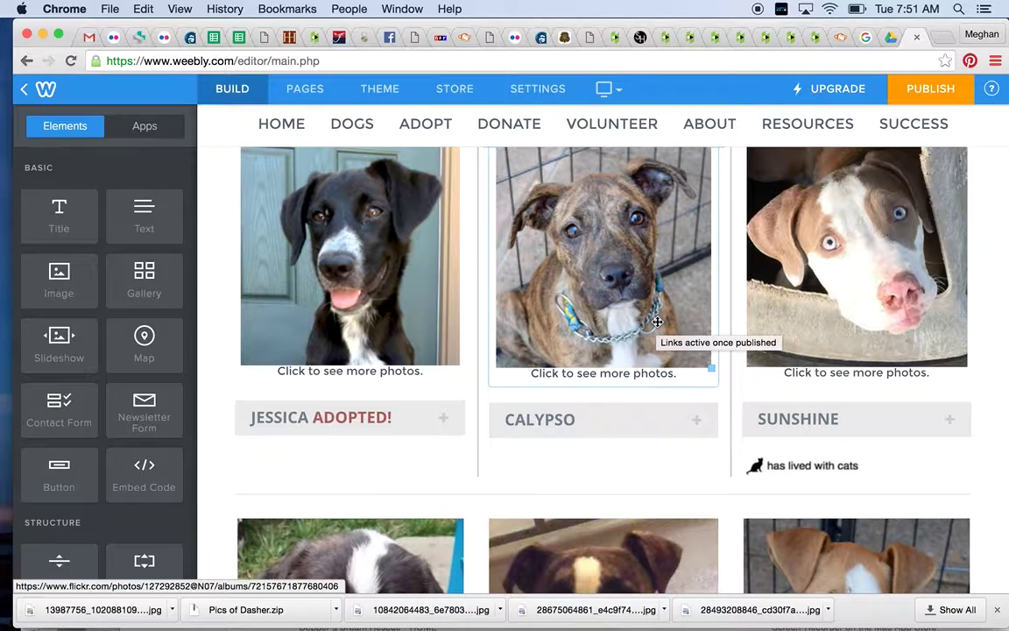
Step: Look over the puppy profiles down to Waffles and return to the Website Updates spreadsheet
scroll(693, 346, "down", 3)
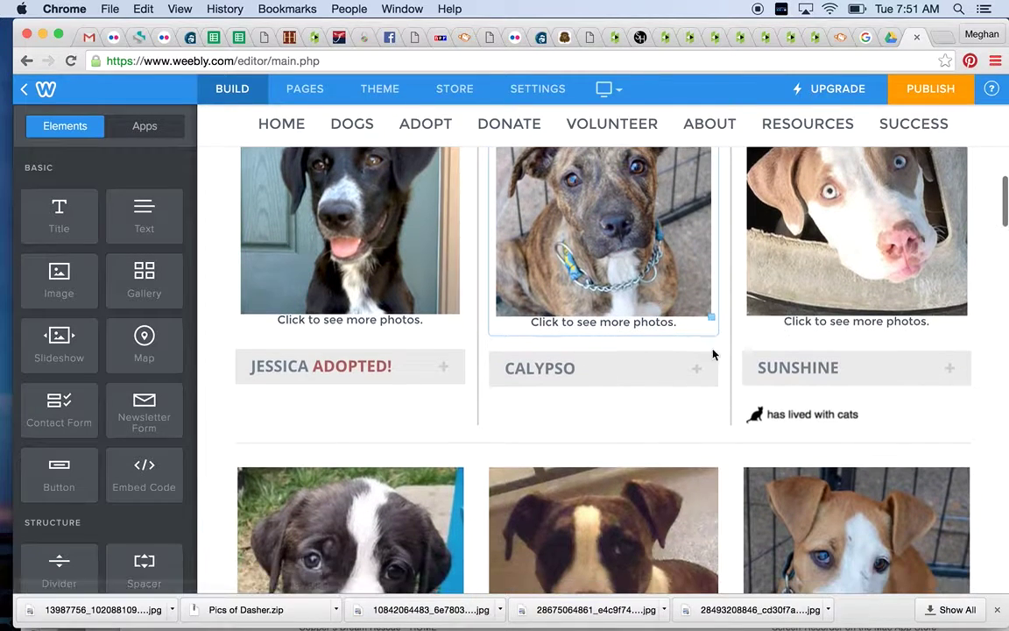
scroll(738, 387, "down", 10)
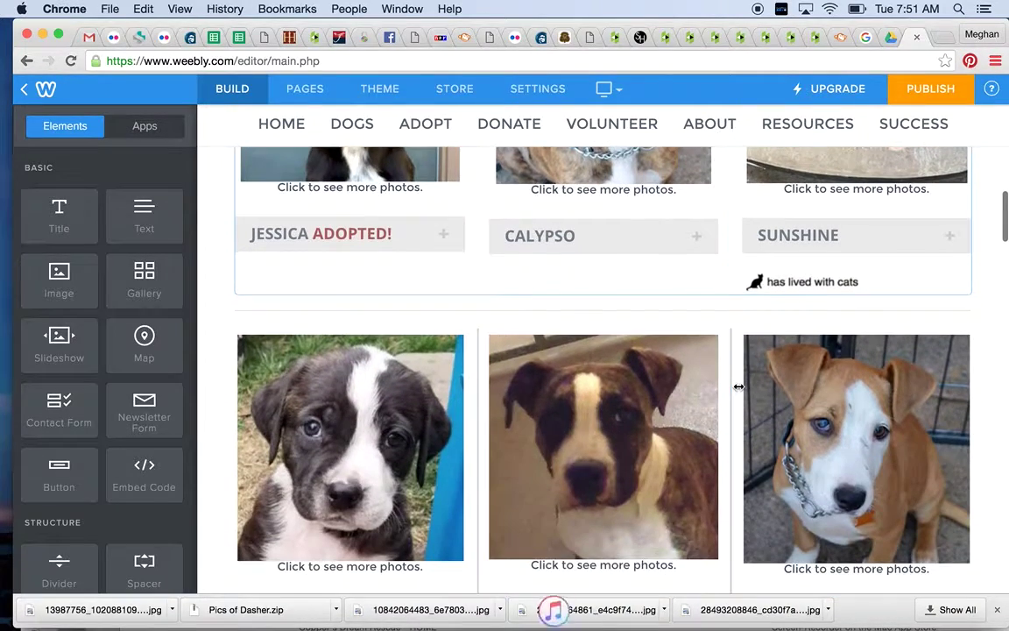
scroll(739, 386, "down", 10)
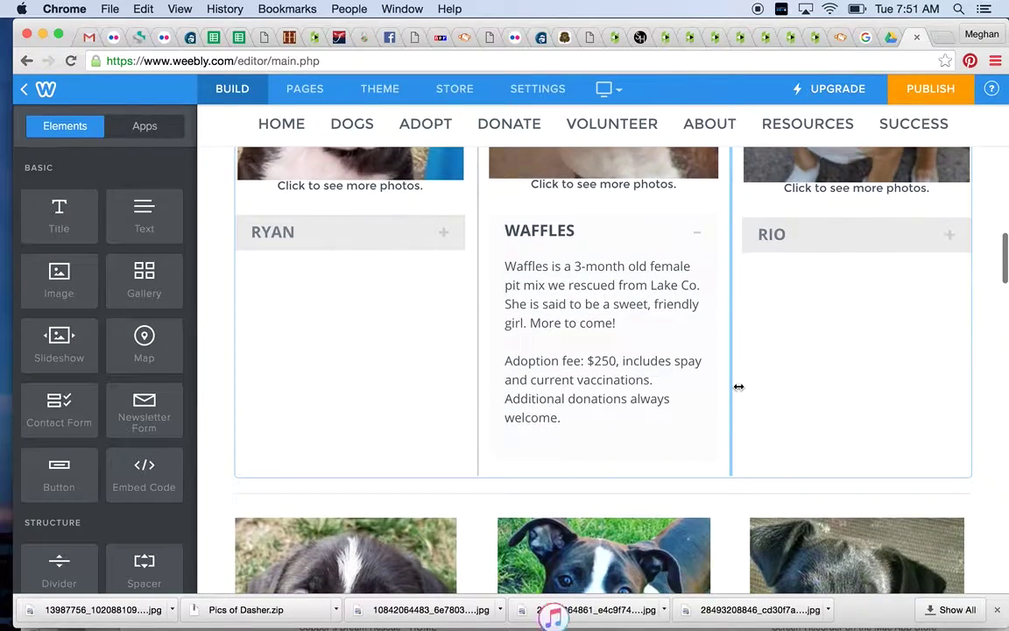
scroll(738, 386, "up", 10)
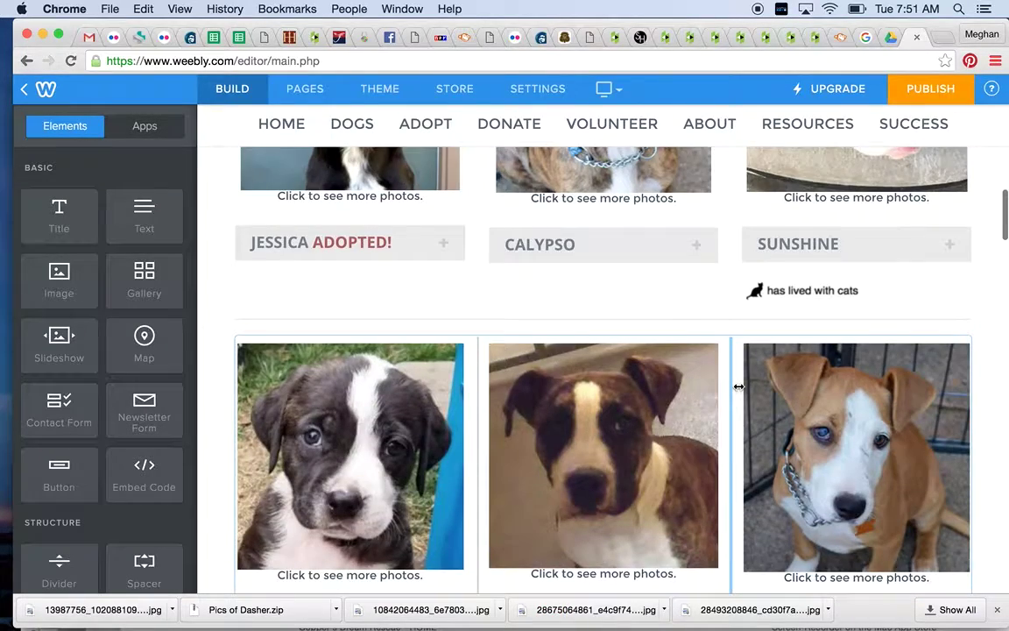
scroll(738, 387, "down", 3)
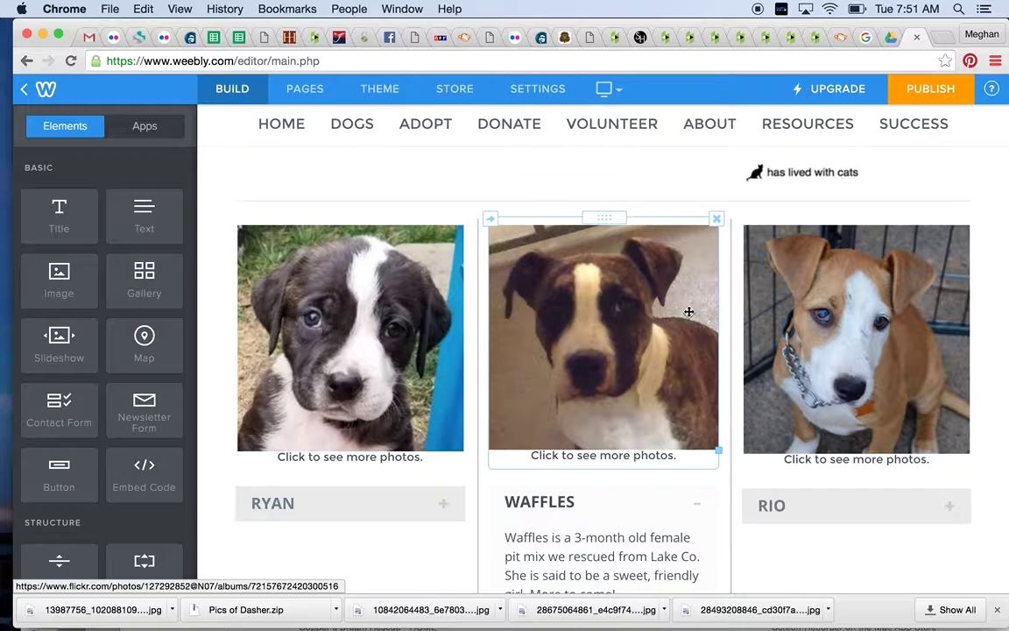
left_click(210, 37)
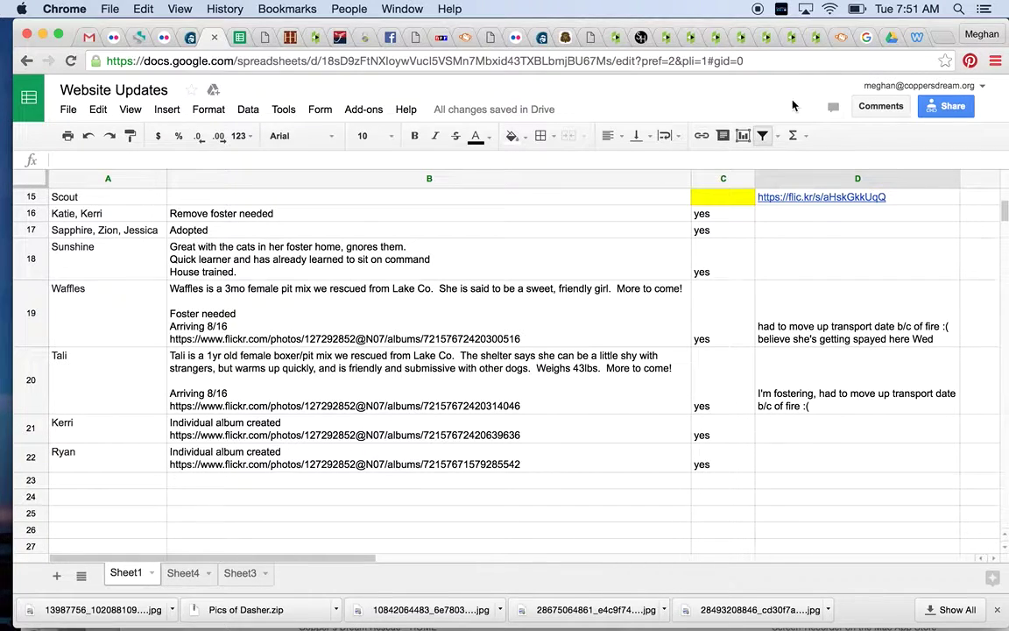
Step: Open flickr.com in a new browser tab and go to the account's photostream
left_click(915, 39)
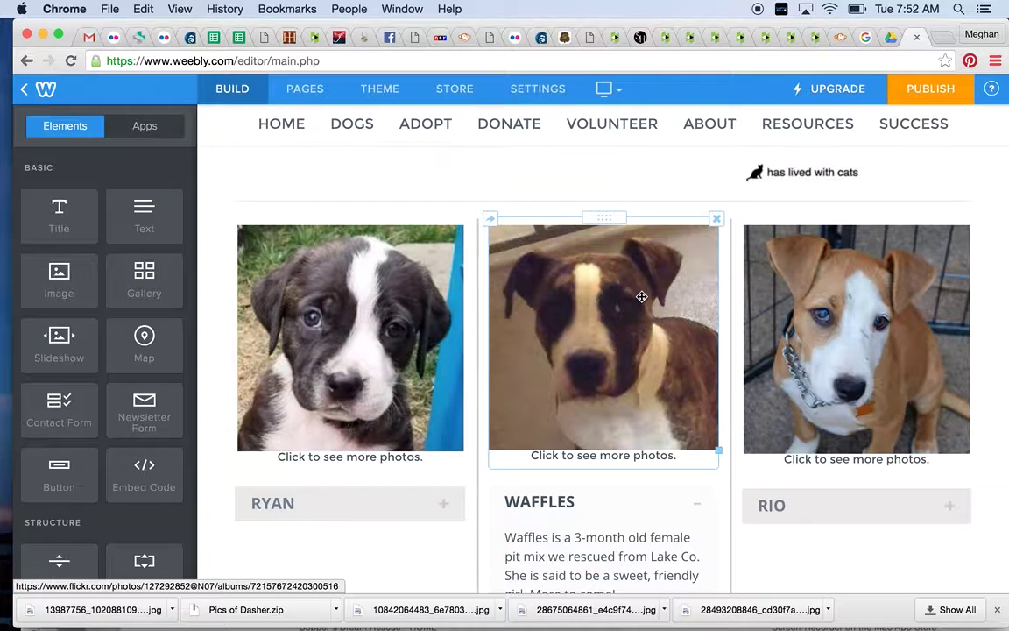
key("super+t")
type("fl")
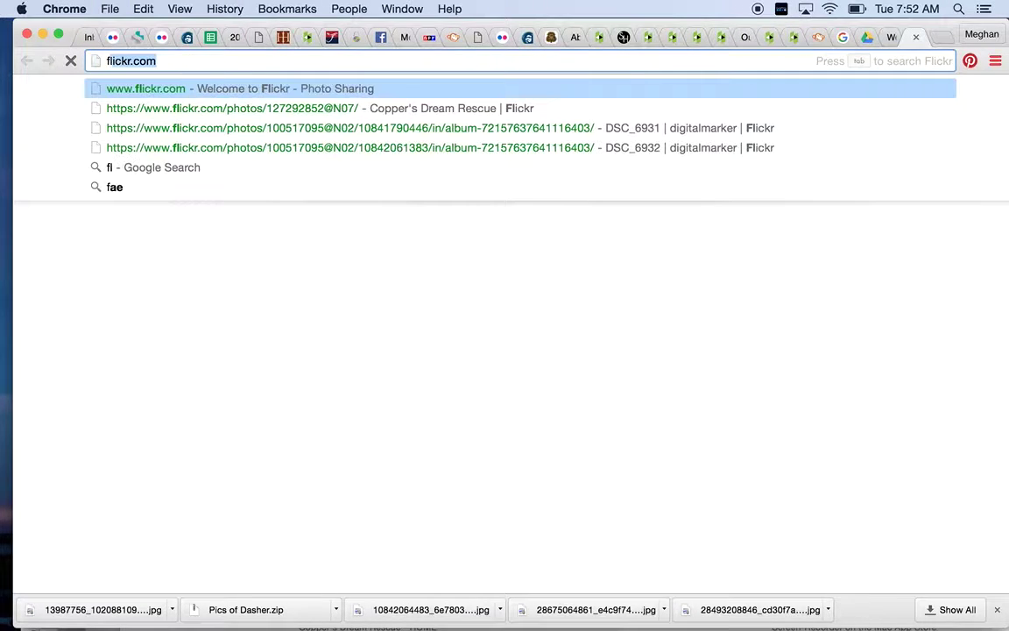
type("i")
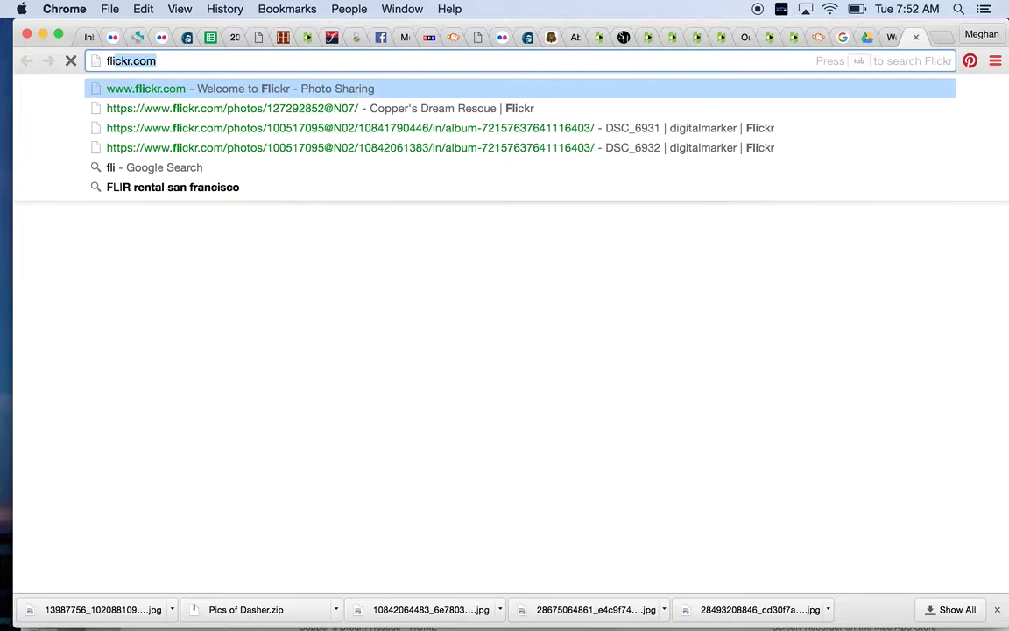
type("r")
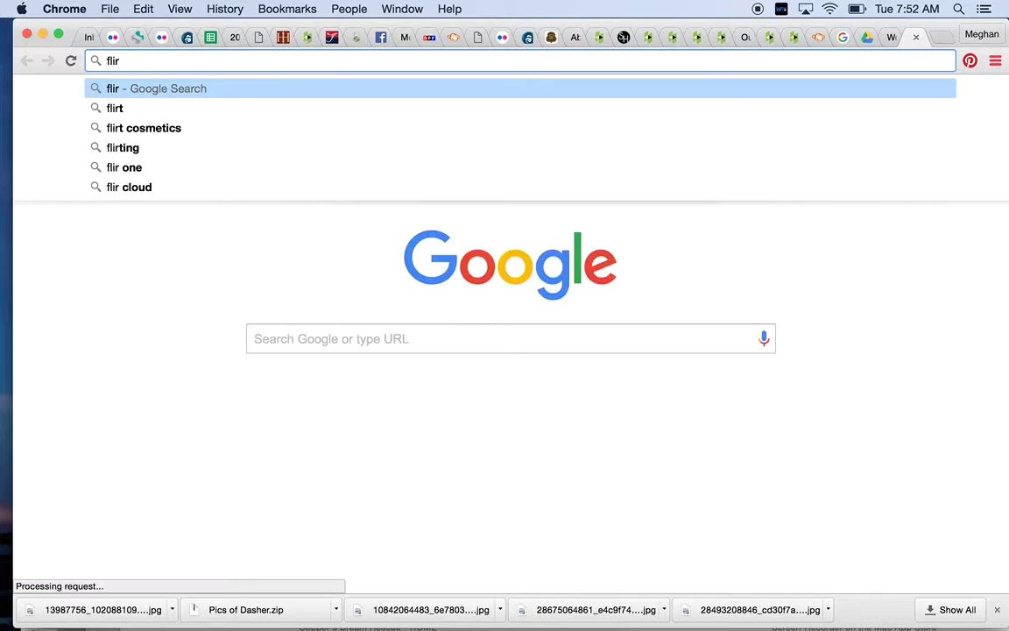
key("BackSpace")
type("ckr.com")
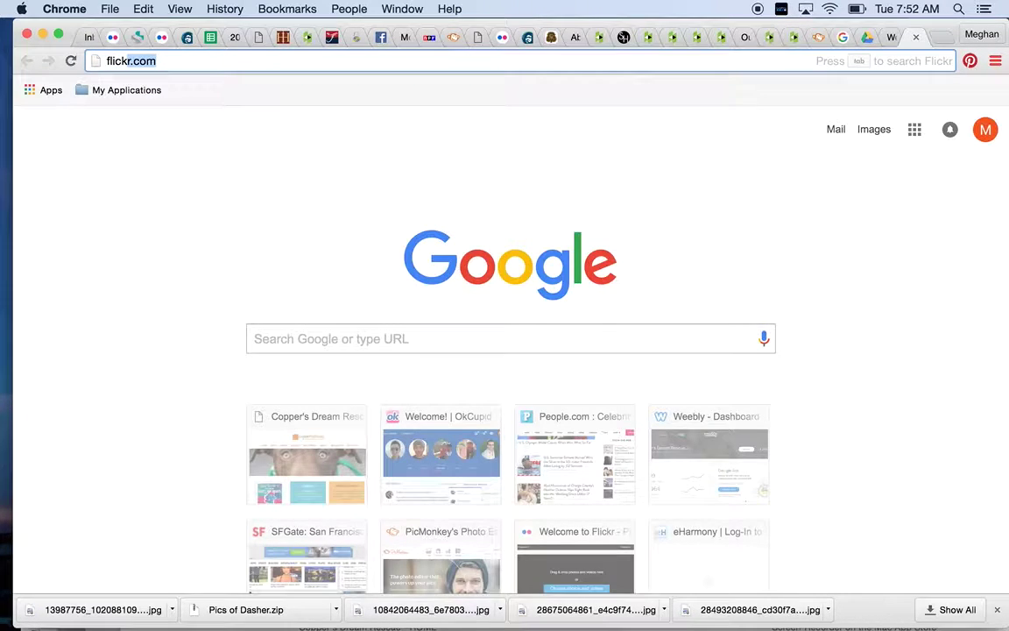
key("Return")
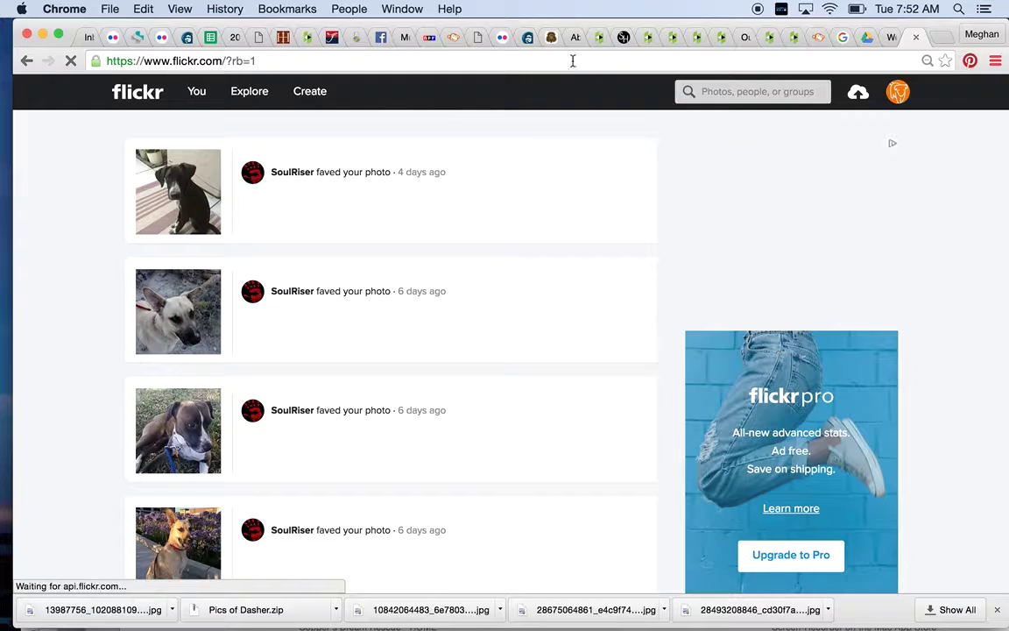
mouse_move(196, 95)
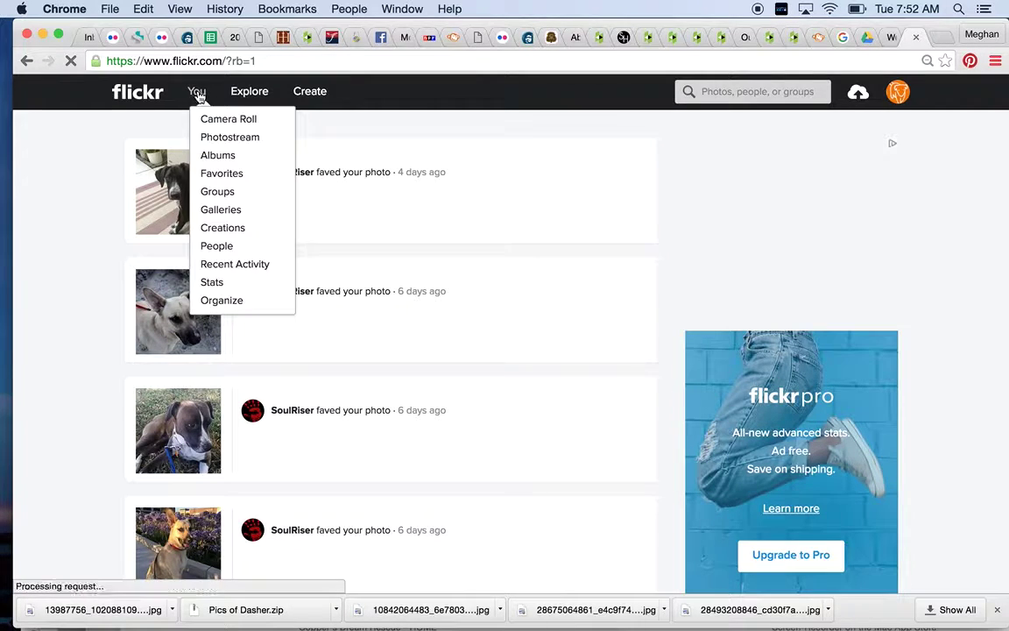
left_click(216, 141)
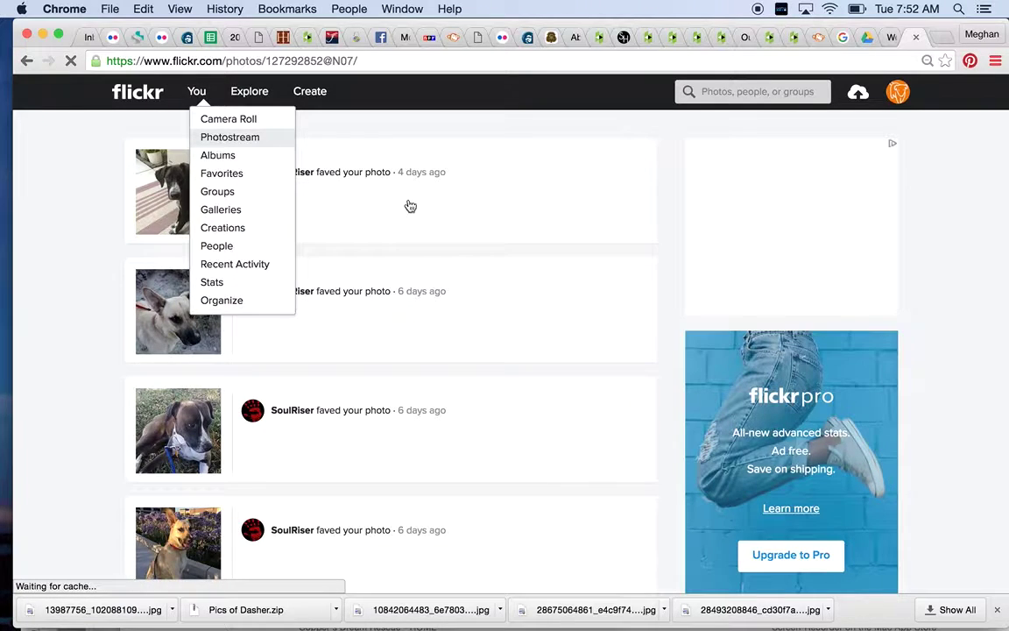
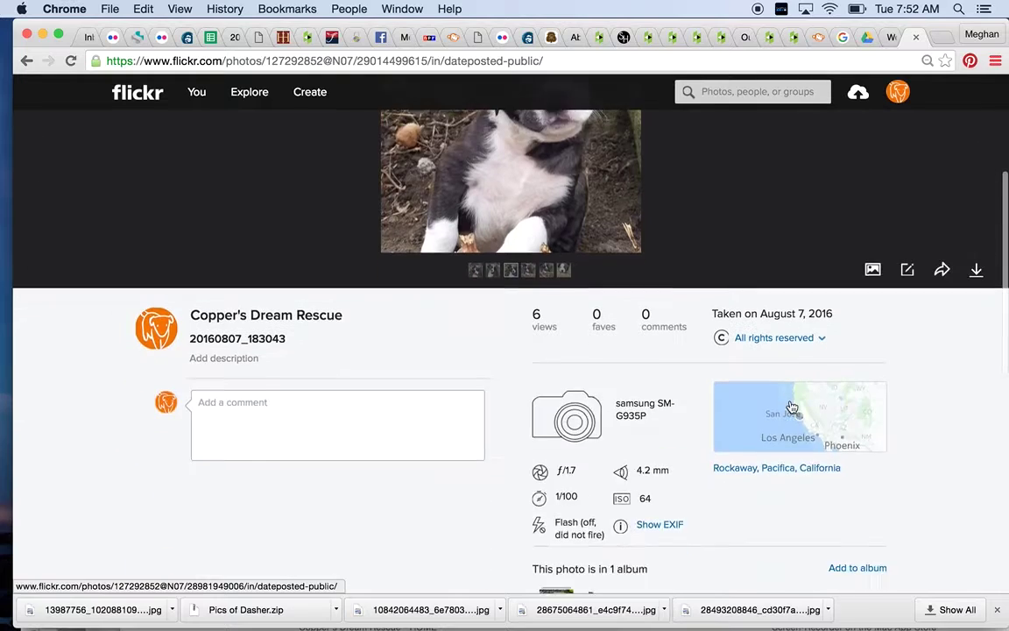
Step: Check which album the puppy photo 20160807_183043 belongs to and compare it with the neighbouring photos of Ryan
scroll(789, 405, "up", 2)
scroll(784, 406, "down", 2)
scroll(753, 375, "down", 1)
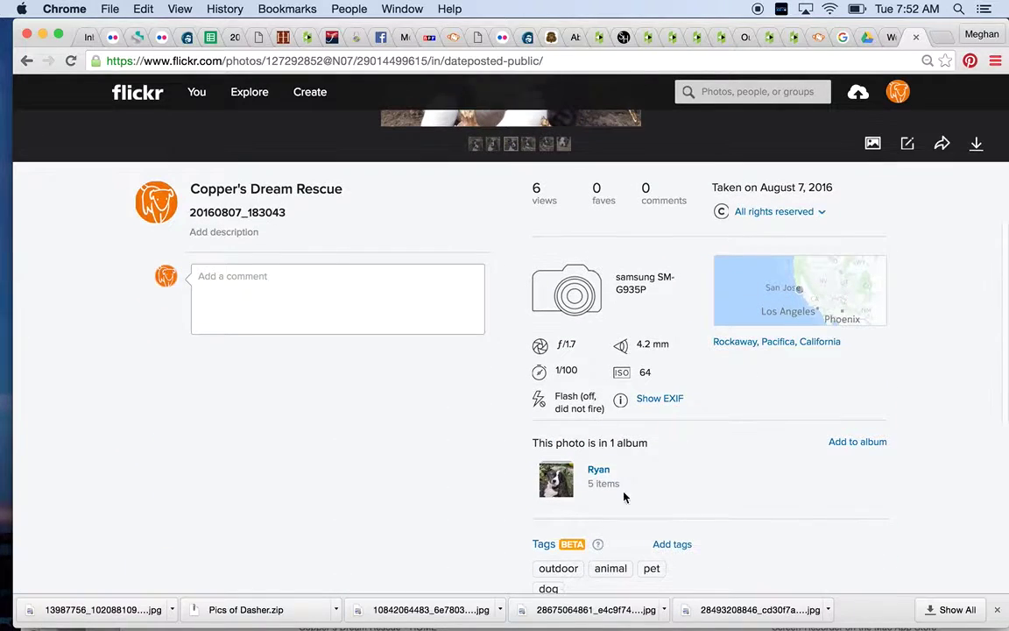
scroll(614, 343, "up", 5)
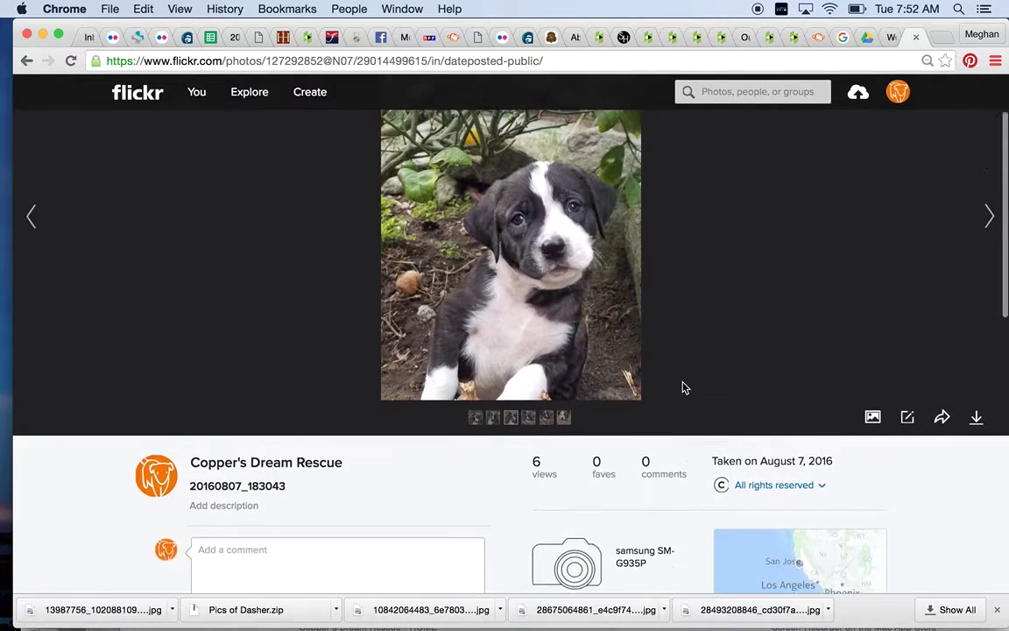
key("Right")
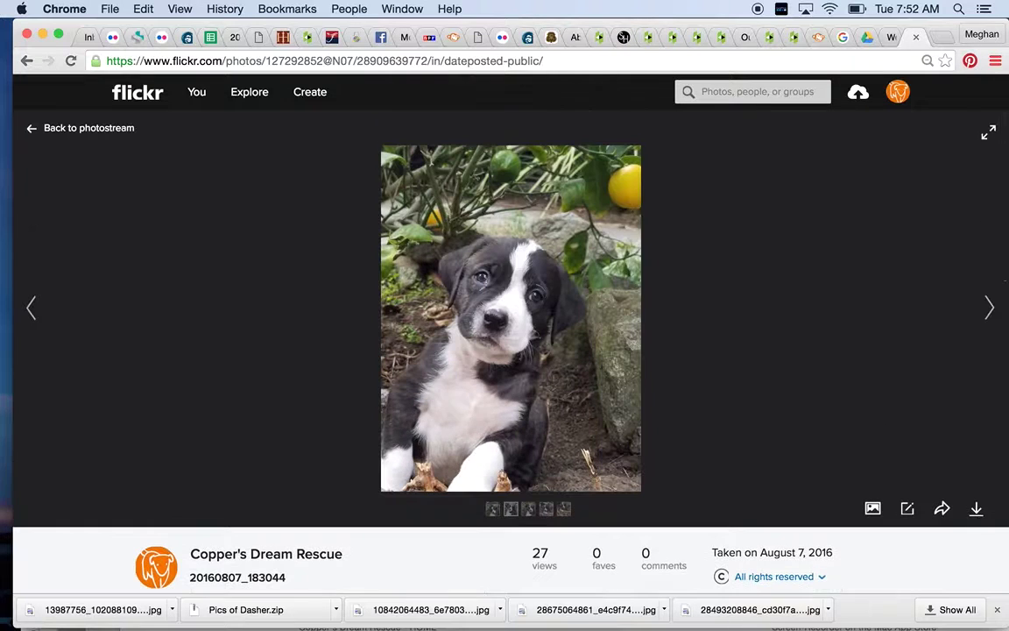
key("Right")
scroll(766, 318, "down", 1)
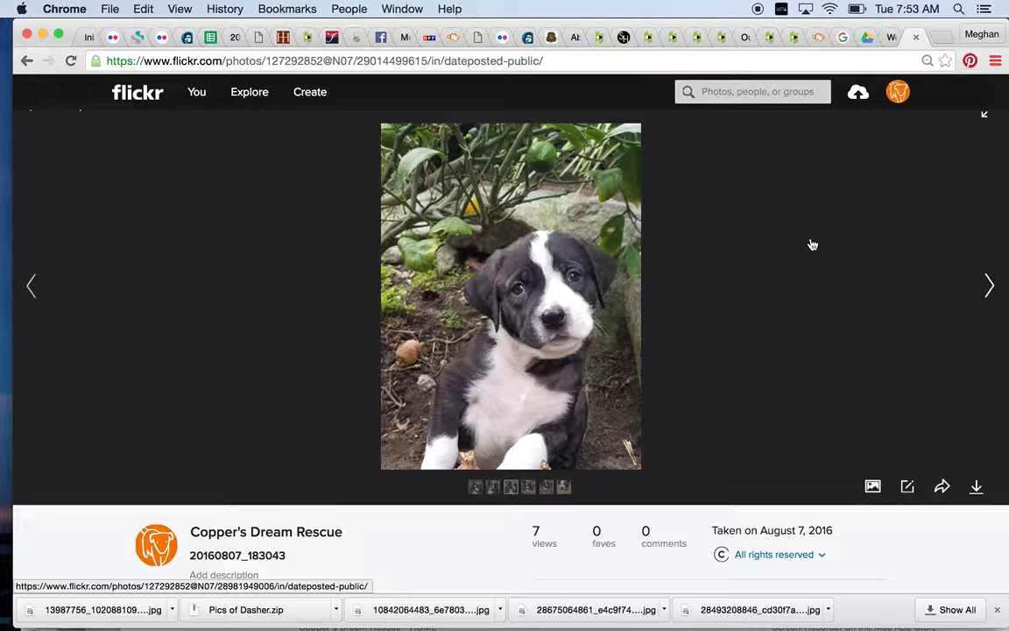
Step: Capture a square screenshot of about 219 pixels per side around the puppy's head and chest in photo 20160807_183043
key("super+shift+4")
left_click_drag(456, 214, 625, 386)
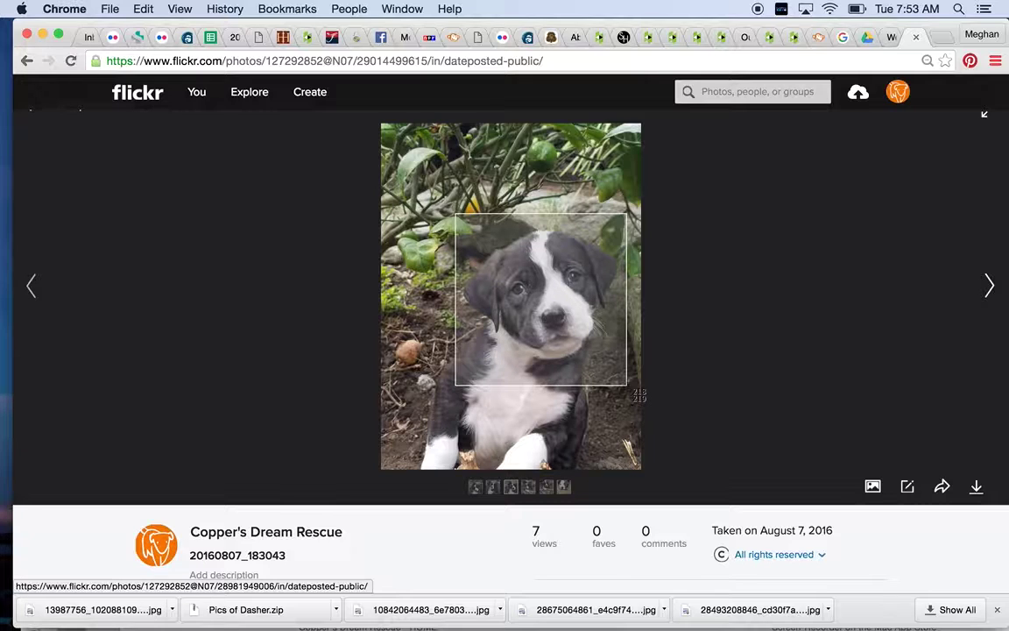
left_click_drag(626, 385, 628, 385)
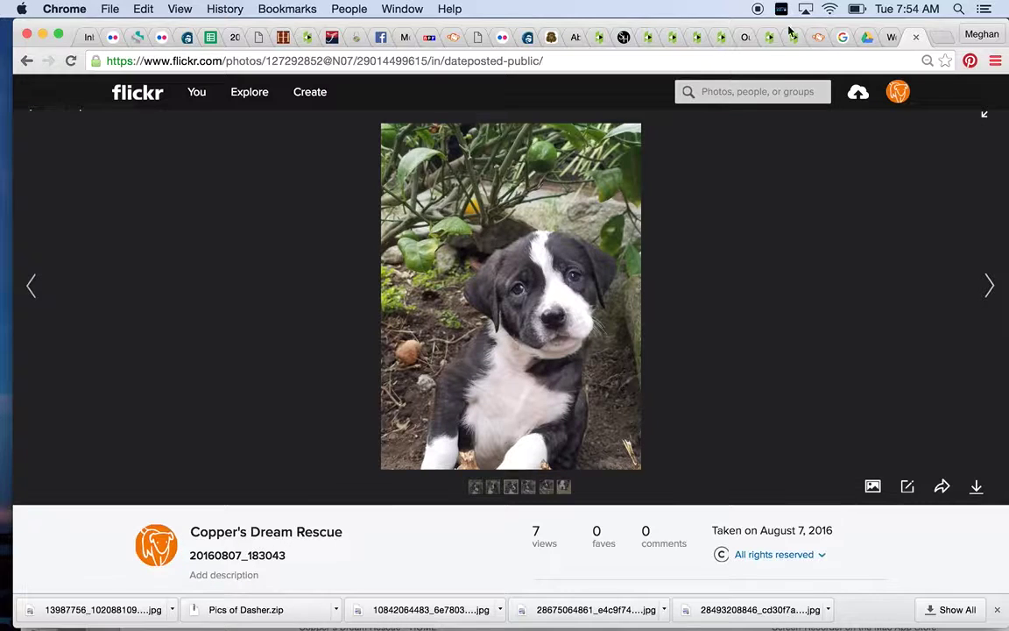
Step: Return to the Weebly editor, review the link settings of Ryan's photo and close them
left_click(890, 38)
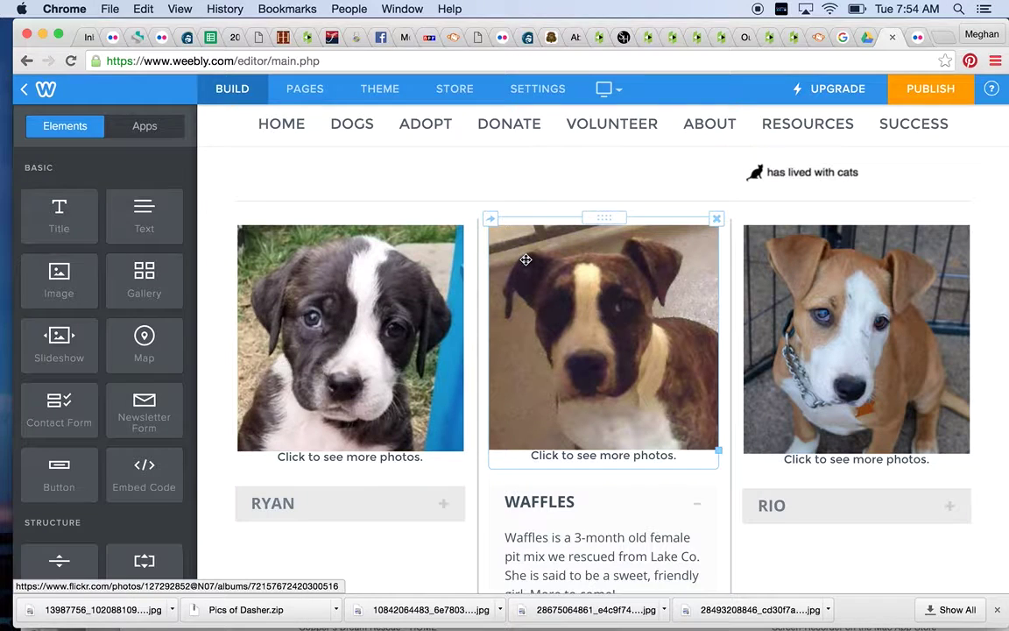
scroll(526, 259, "down", 2)
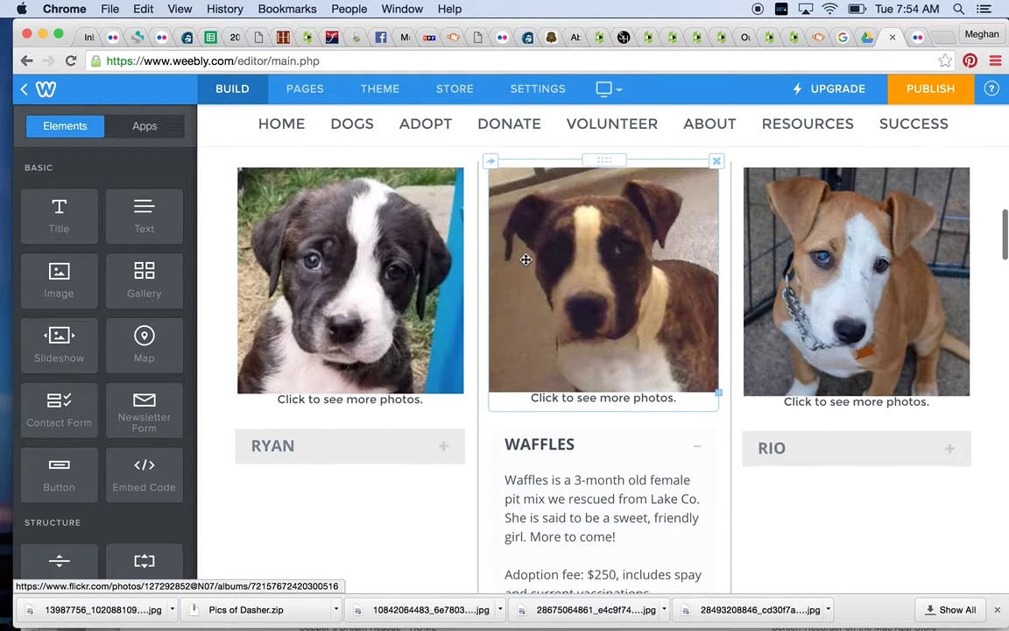
left_click(348, 240)
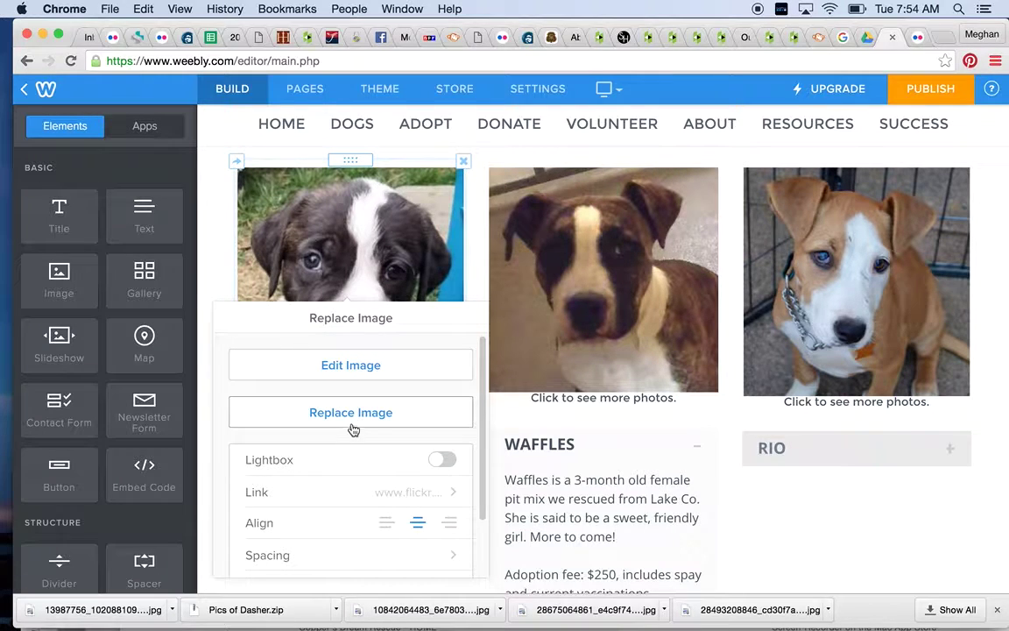
left_click(284, 493)
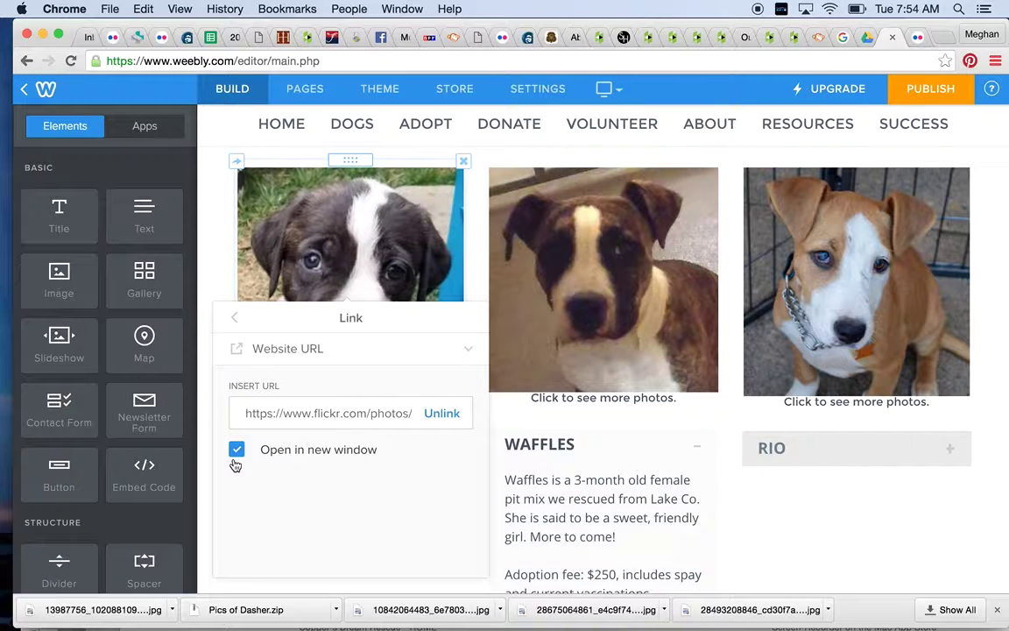
left_click(209, 284)
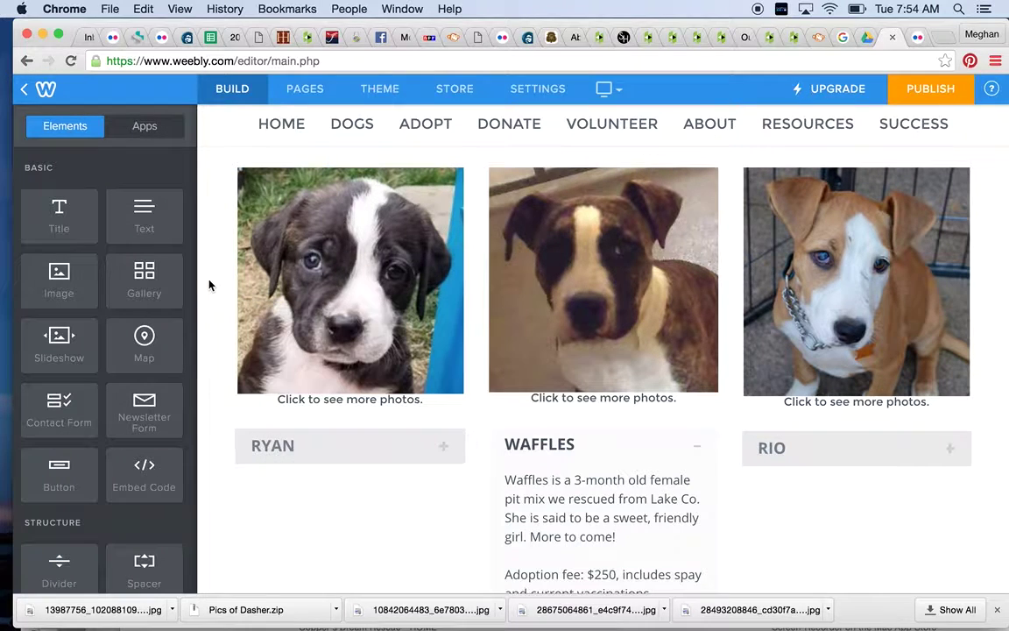
Step: Replace Ryan's photo with "Screen Shot 2016-08-16 at 7.53.20 AM" from the Desktop, and publish the website
left_click(364, 287)
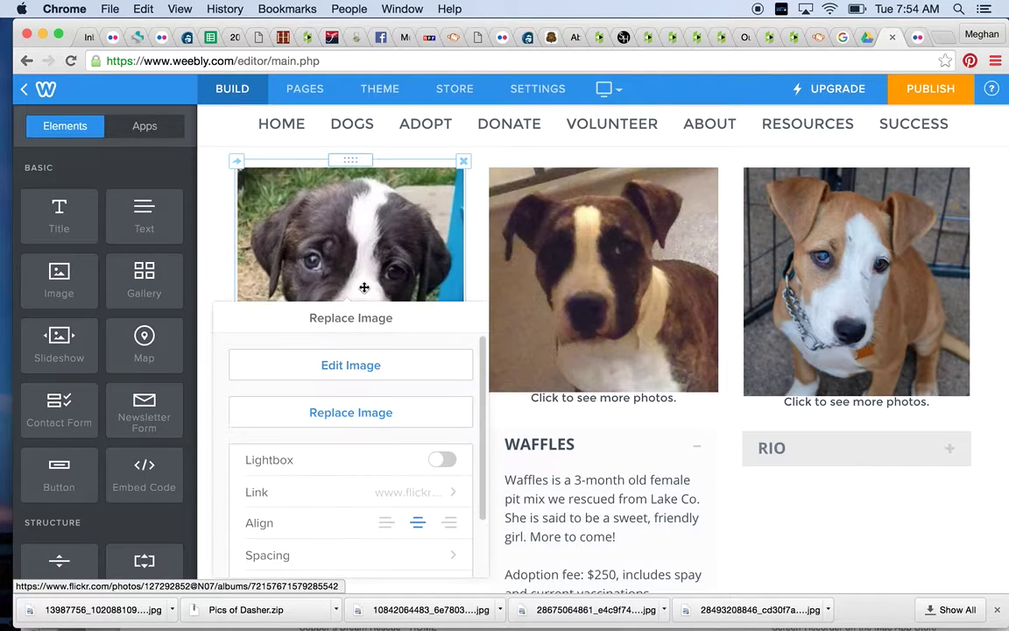
left_click(352, 415)
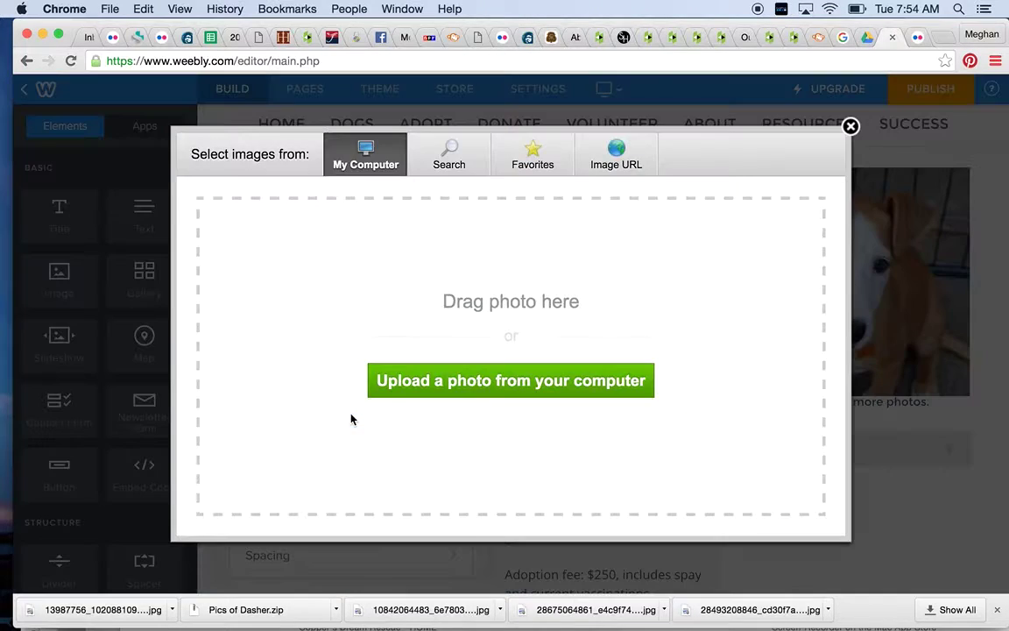
left_click(510, 382)
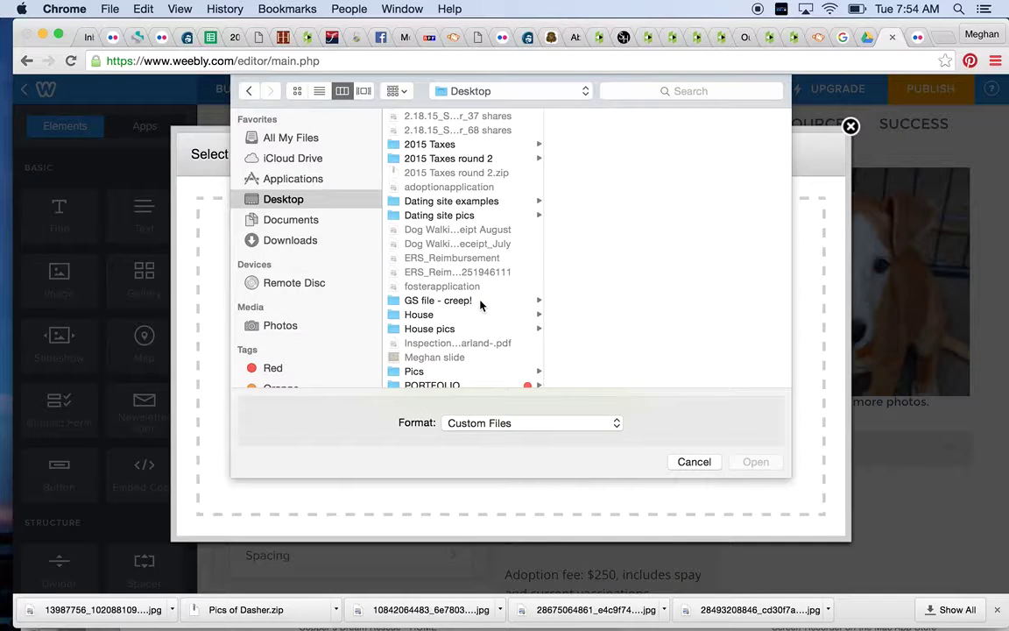
scroll(480, 304, "down", 10)
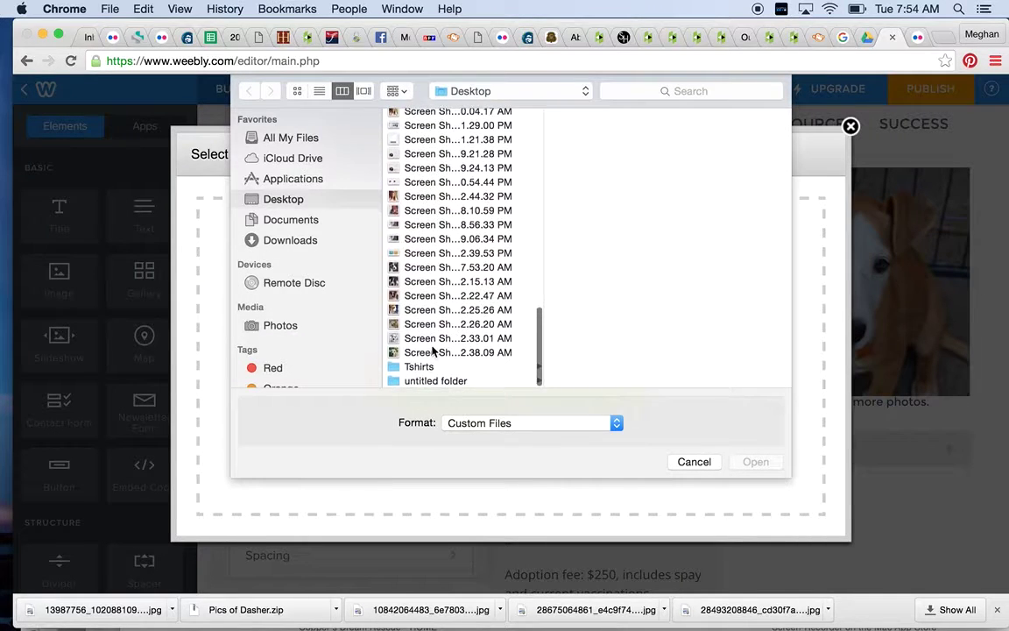
left_click(417, 270)
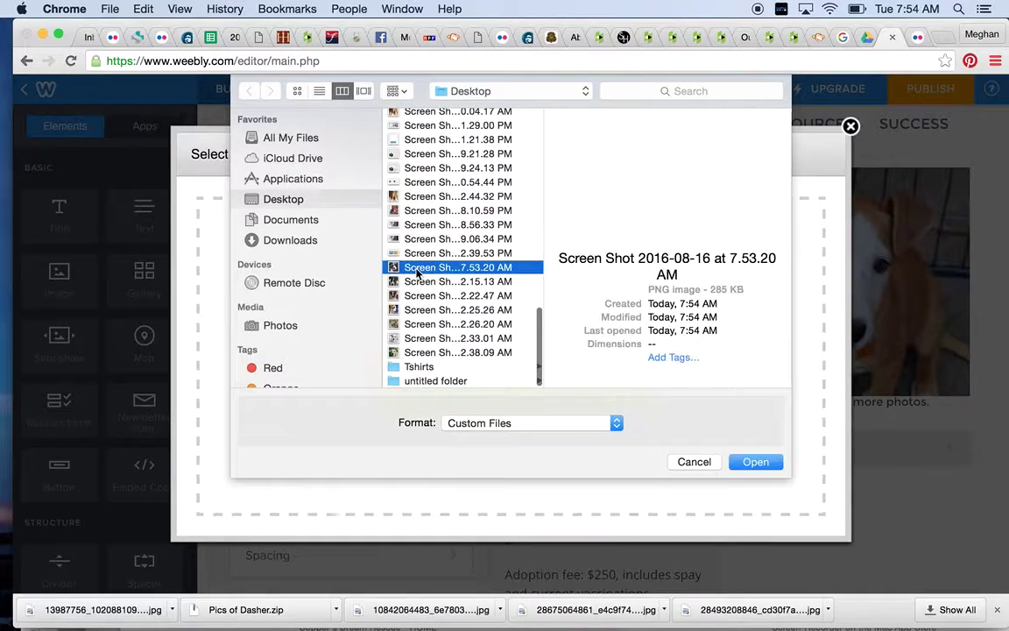
key("Down")
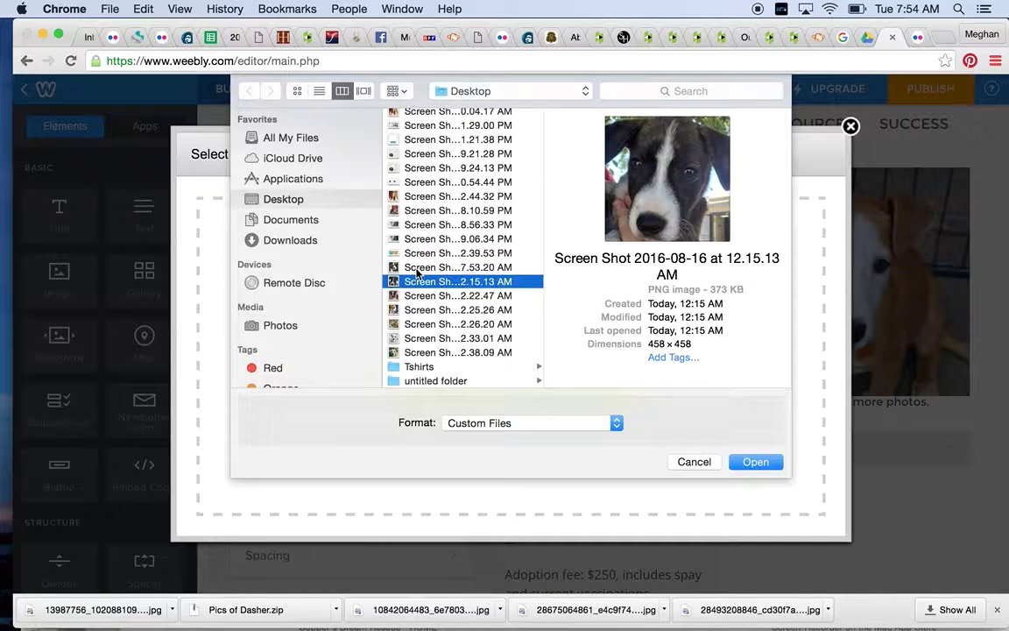
left_click(417, 271)
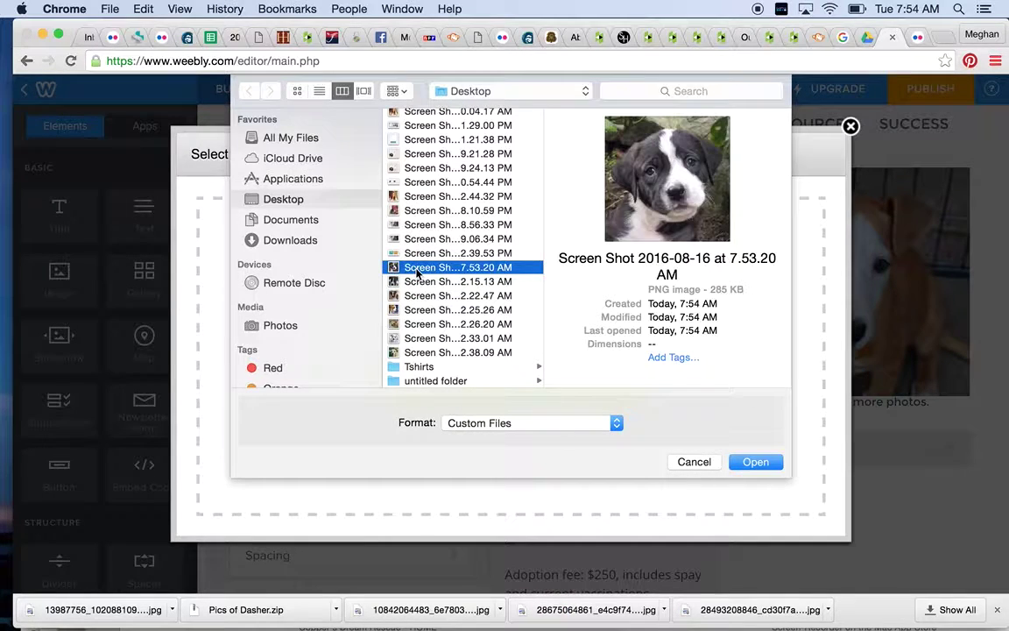
left_click(767, 461)
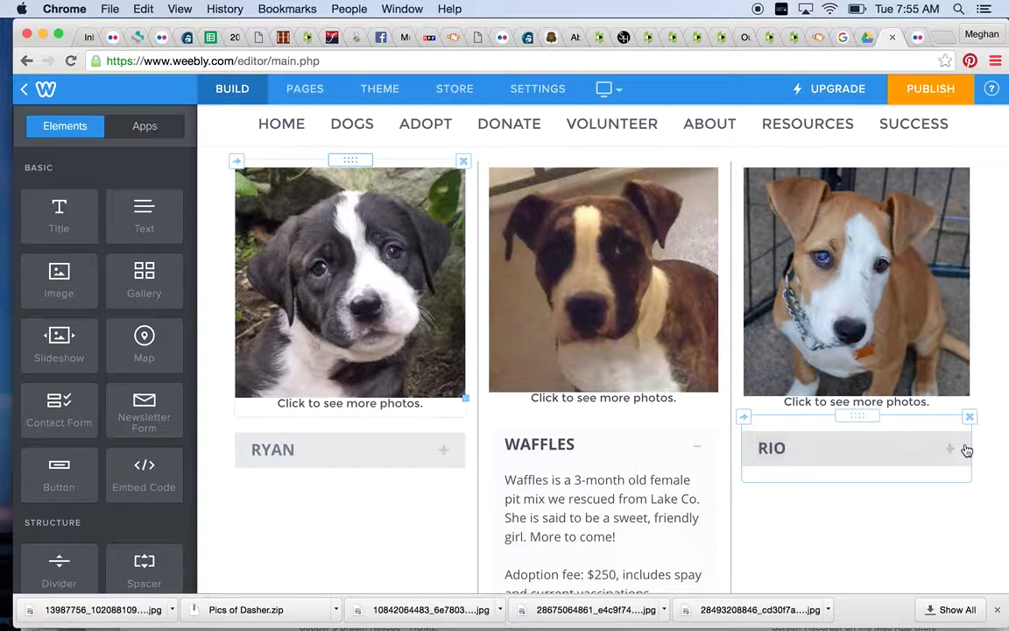
left_click(931, 91)
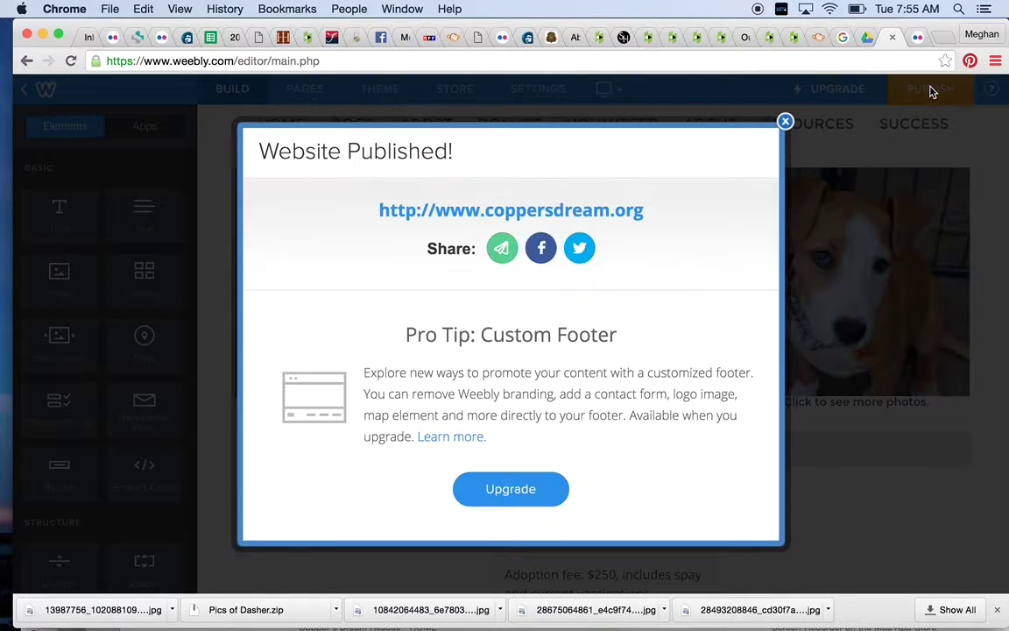
left_click(785, 121)
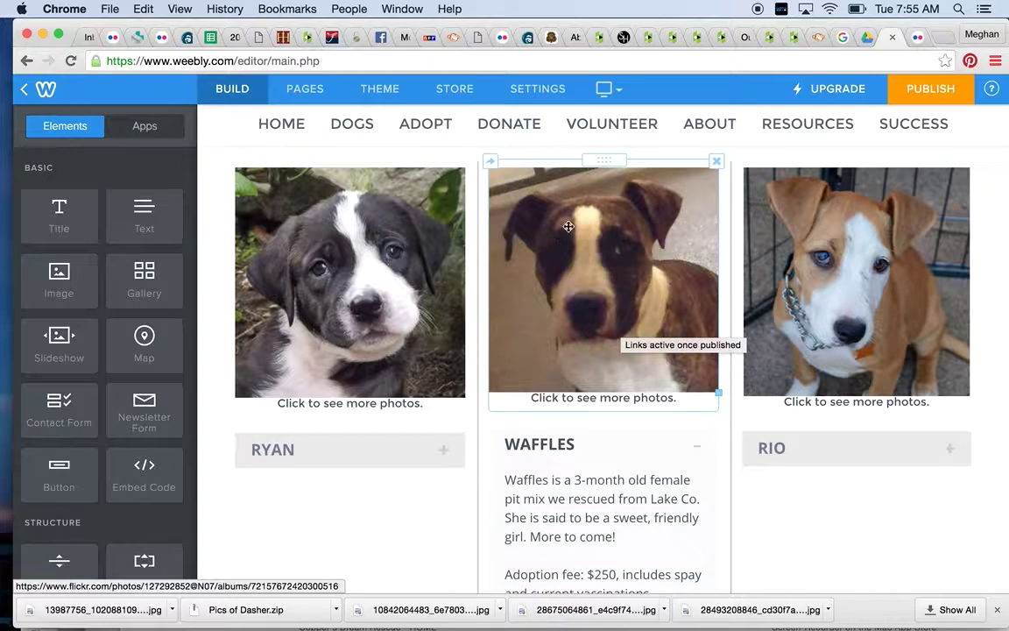
Step: Open the Recent adoptions page in the site editor, and open the "adoption page" draft in Gmail
mouse_move(916, 137)
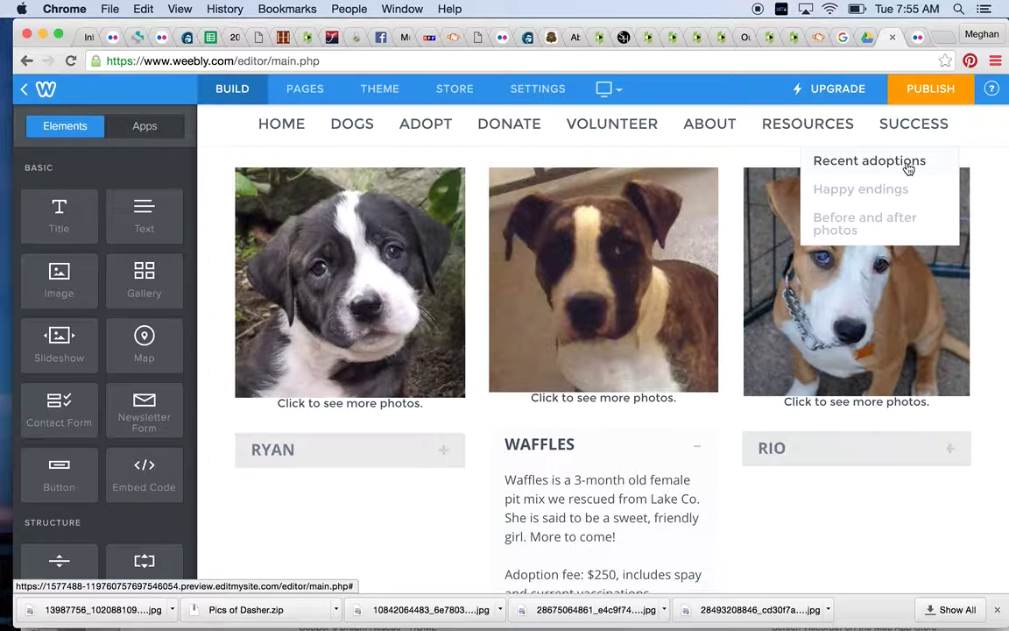
left_click(908, 162)
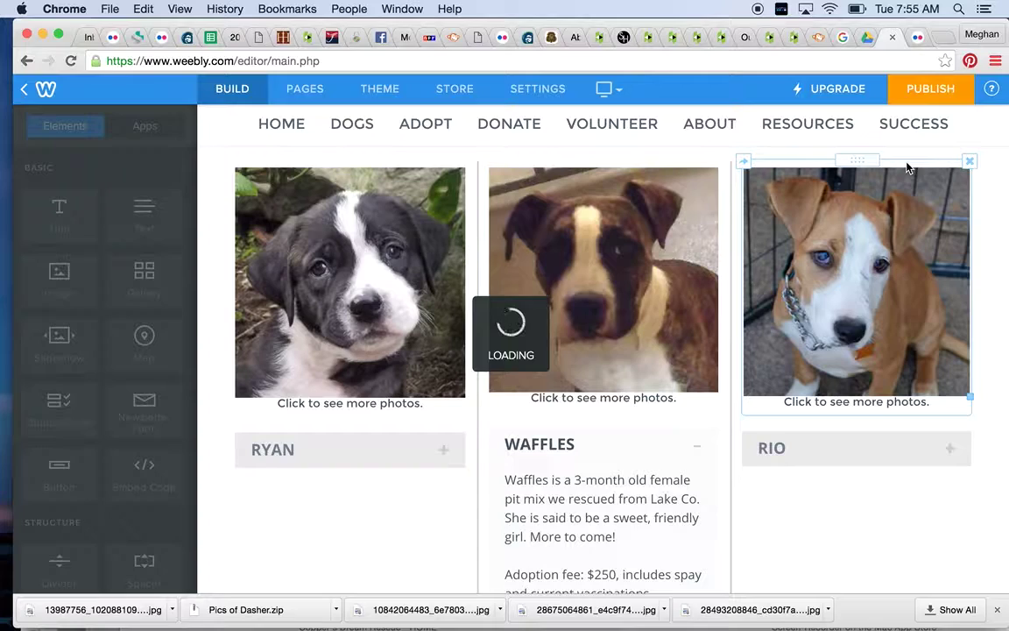
mouse_move(886, 135)
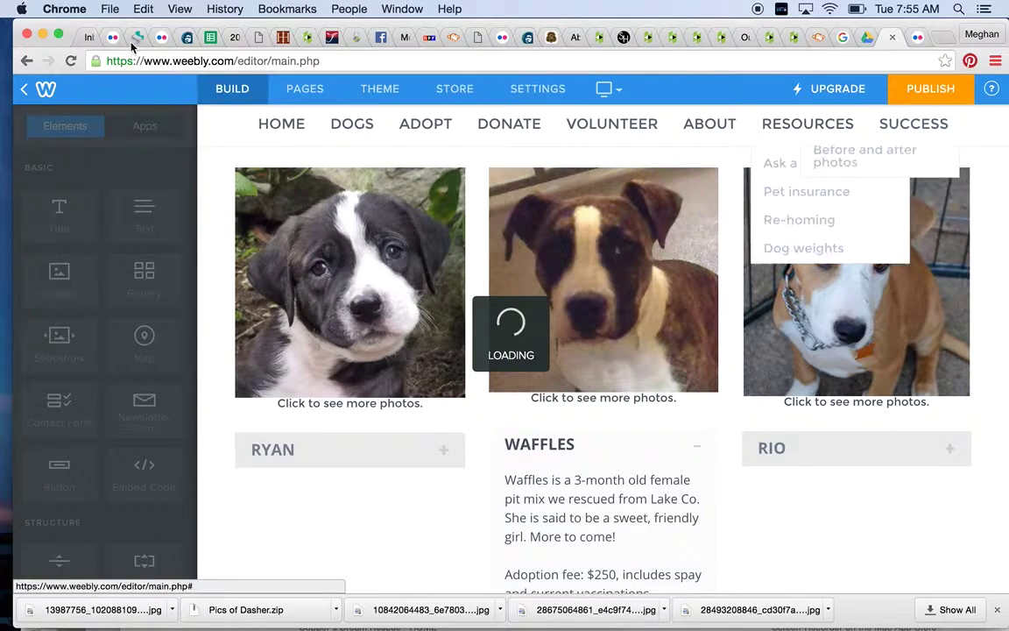
left_click(80, 37)
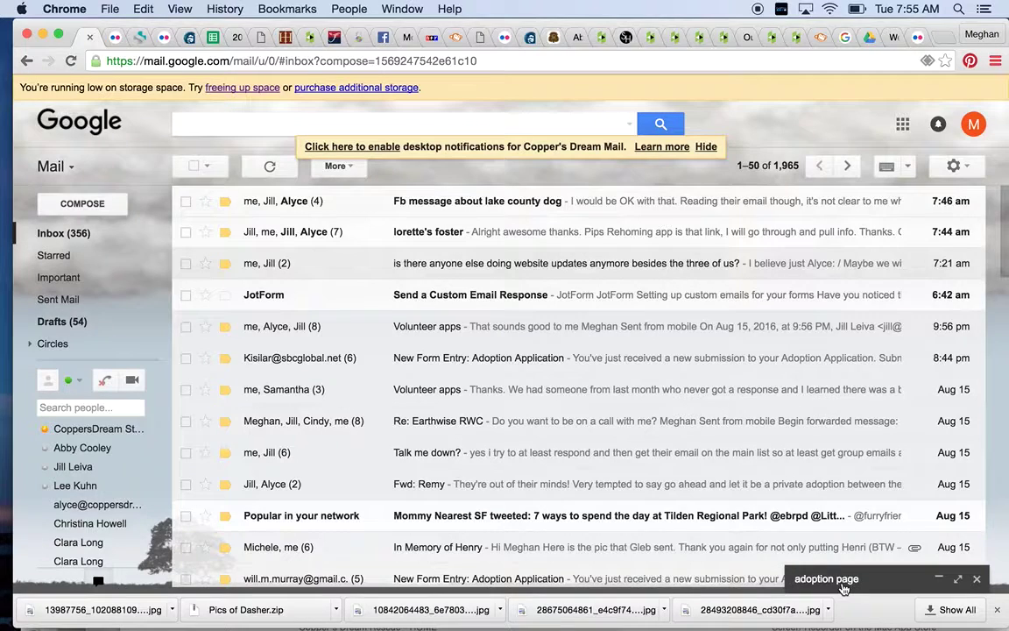
left_click(855, 581)
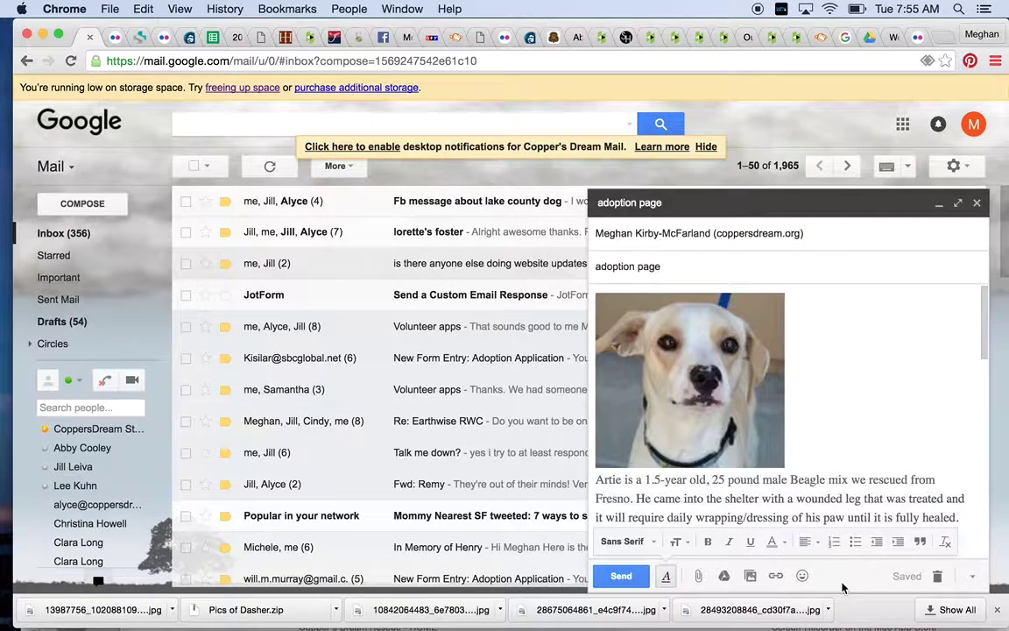
Step: Enlarge the "adoption page" draft and shrink Artie's photo to about two thirds of its size
left_click(958, 204)
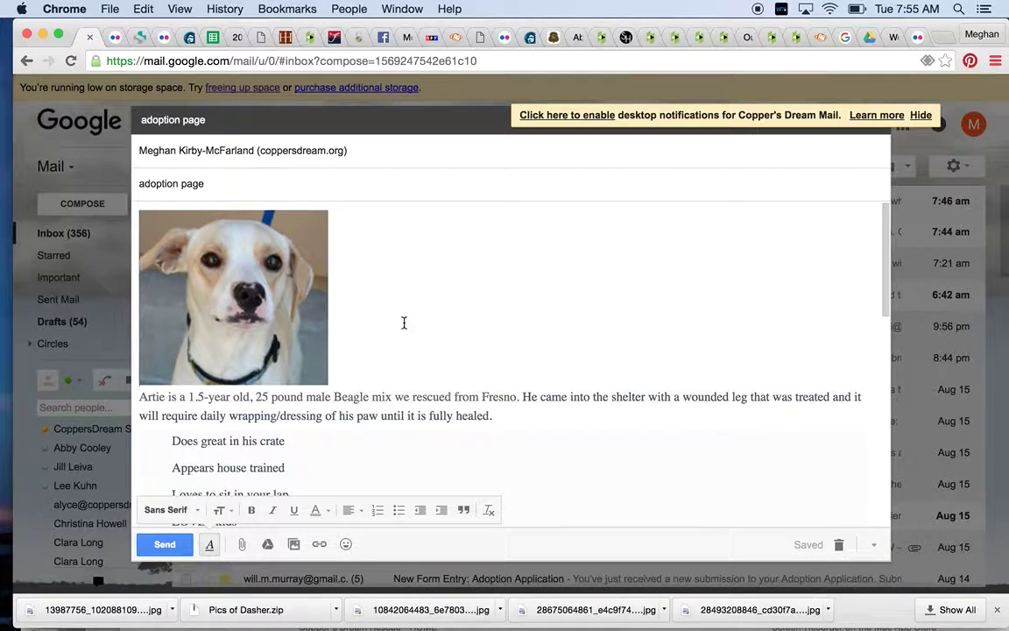
scroll(404, 337, "down", 1)
left_click(283, 316)
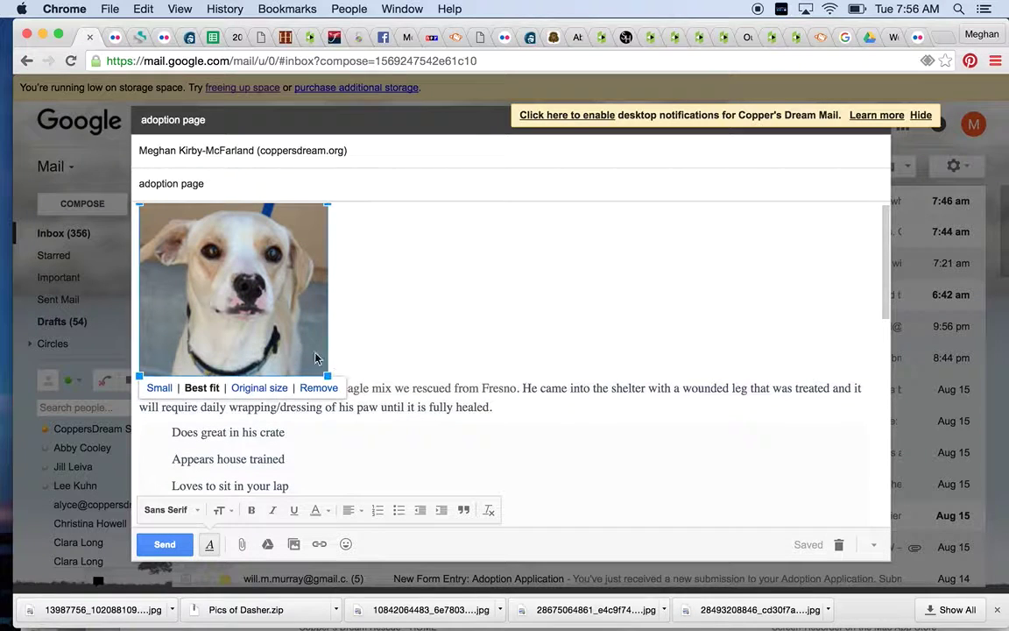
left_click_drag(329, 377, 263, 316)
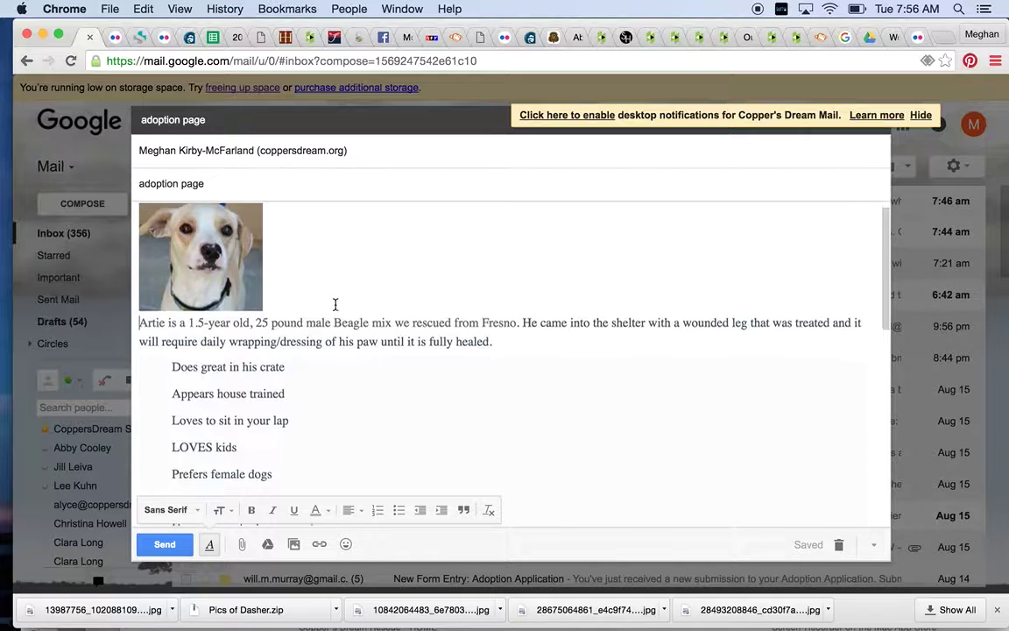
Step: Capture a screenshot about 150 pixels wide that covers Artie's reduced photo in the draft
key("super+shift+4")
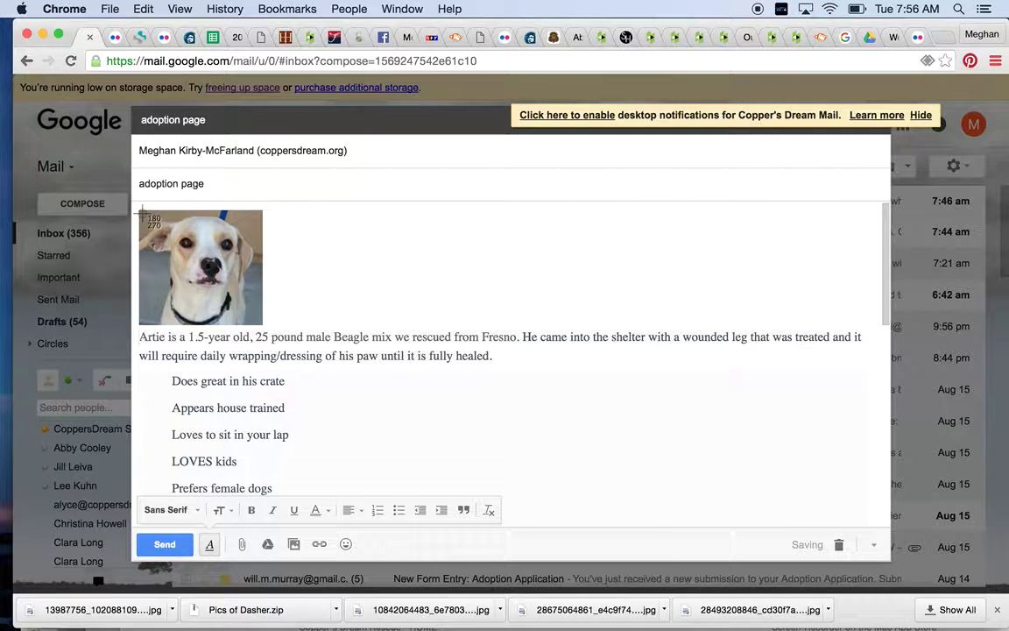
left_click_drag(141, 212, 260, 322)
left_click_drag(259, 322, 261, 324)
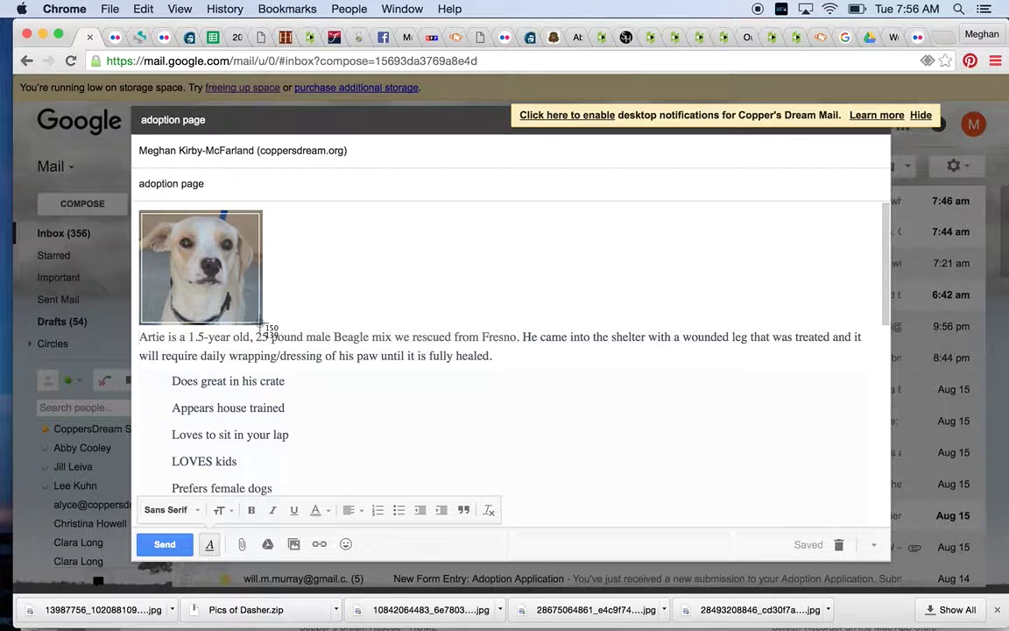
left_click_drag(261, 324, 261, 324)
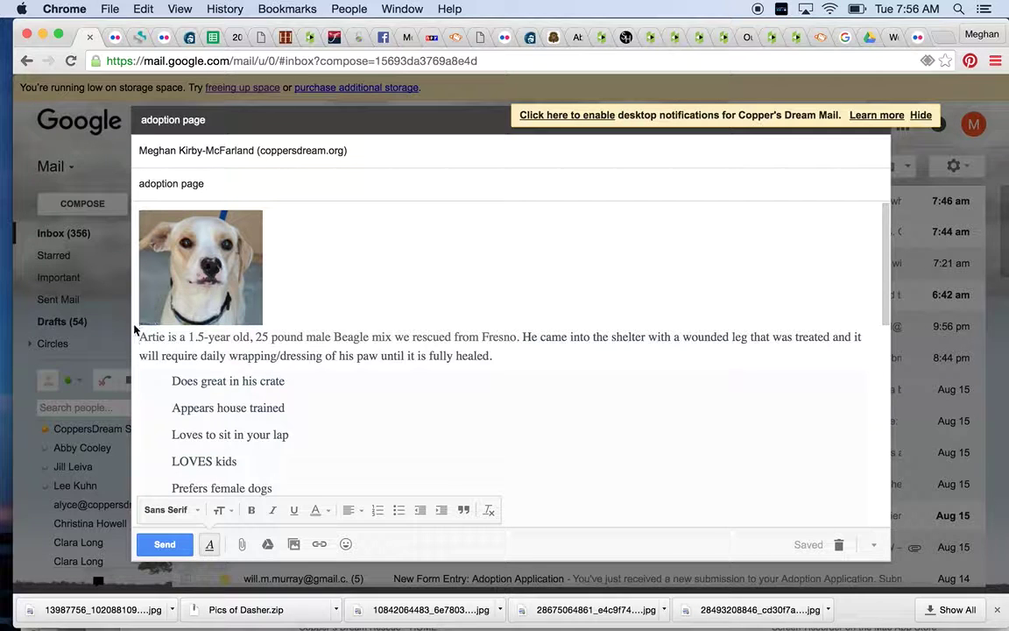
Step: Copy Artie's description through "Happy dog who loves people" from the draft, and return to the top of the adoptions page in Weebly
left_click_drag(139, 336, 332, 403)
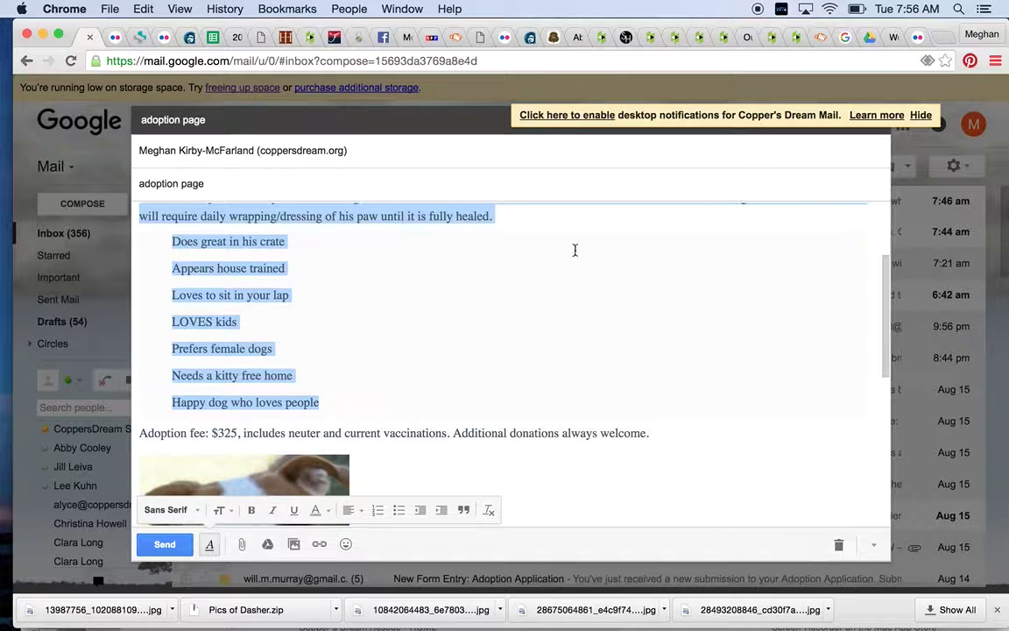
left_click(891, 38)
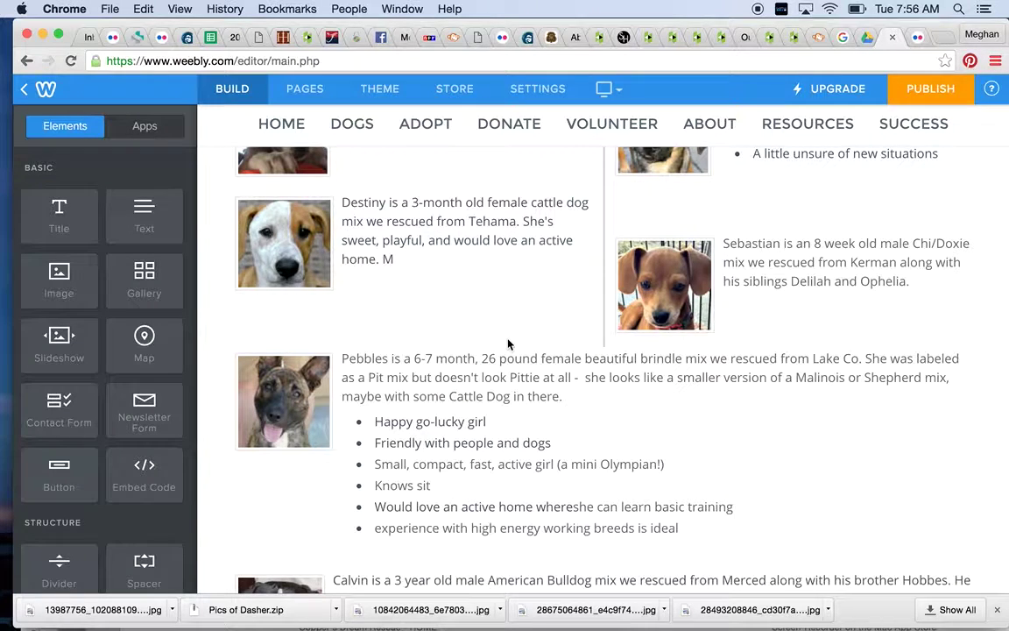
scroll(509, 343, "down", 3)
scroll(508, 341, "up", 5)
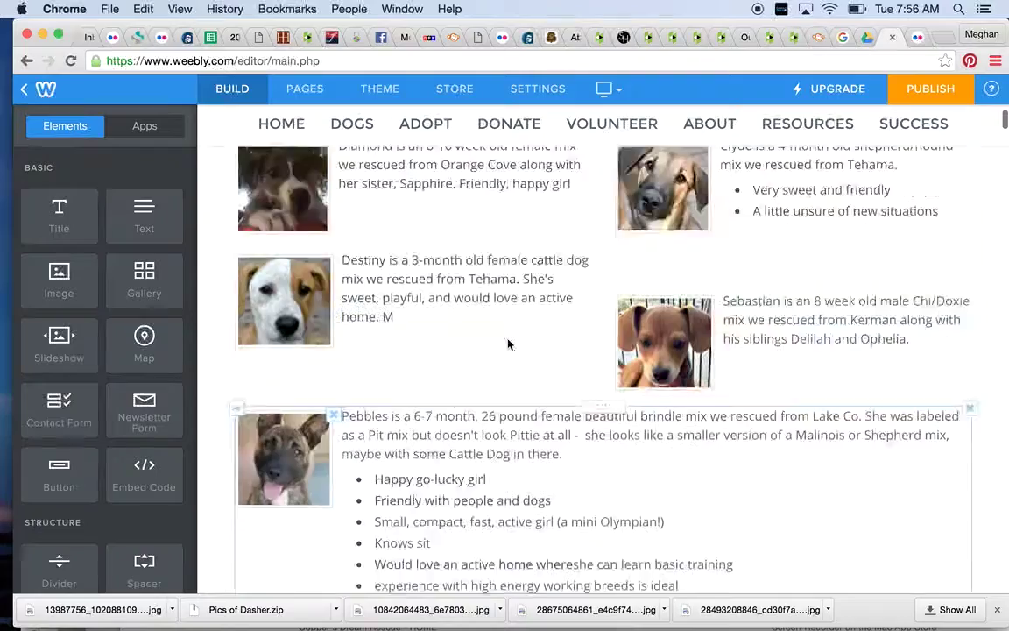
scroll(508, 339, "up", 10)
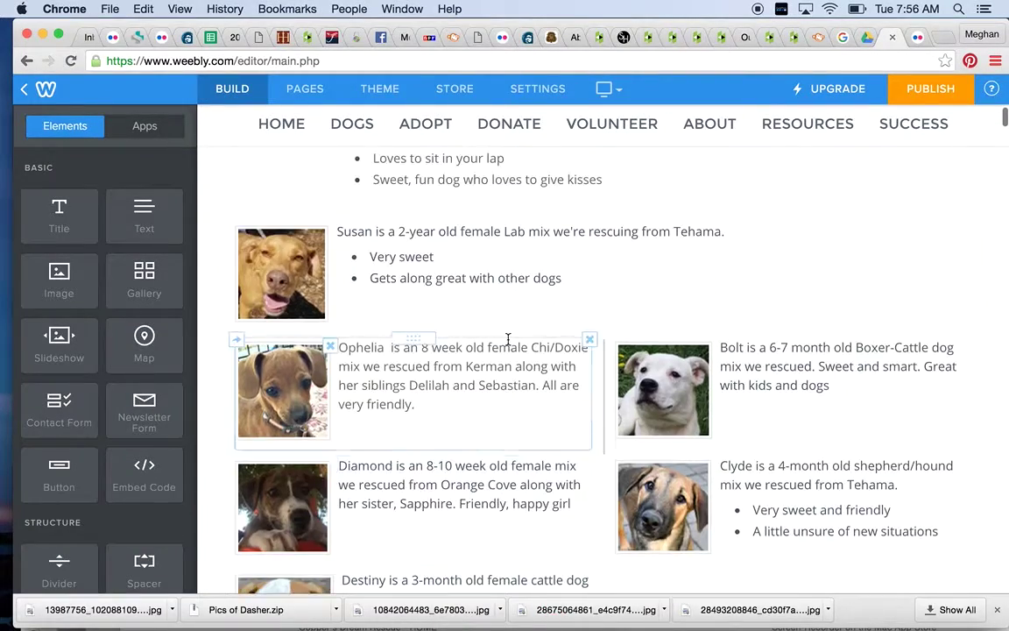
scroll(508, 339, "up", 10)
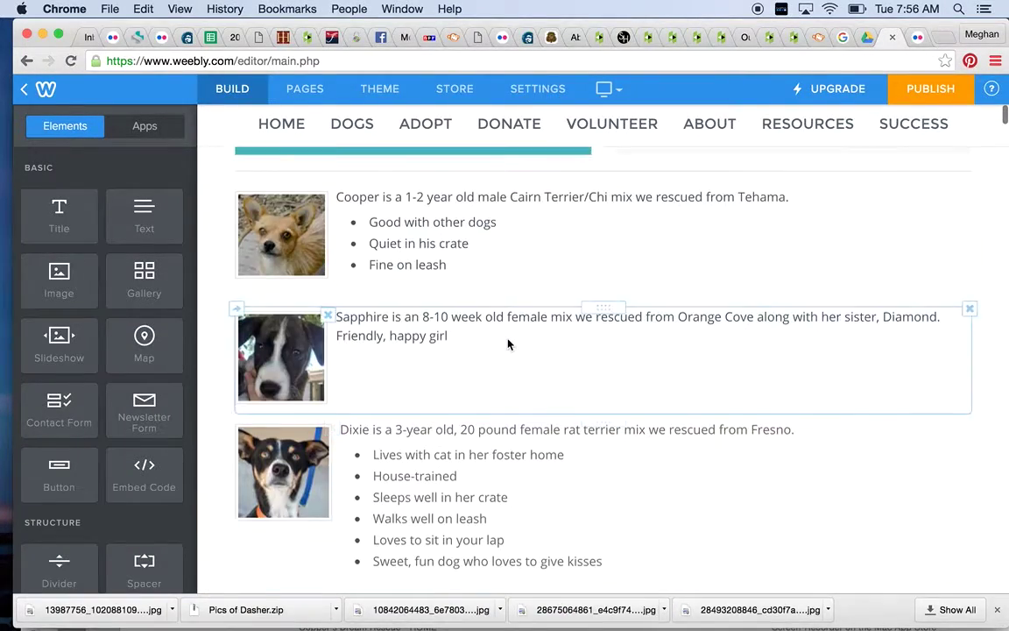
scroll(508, 339, "down", 2)
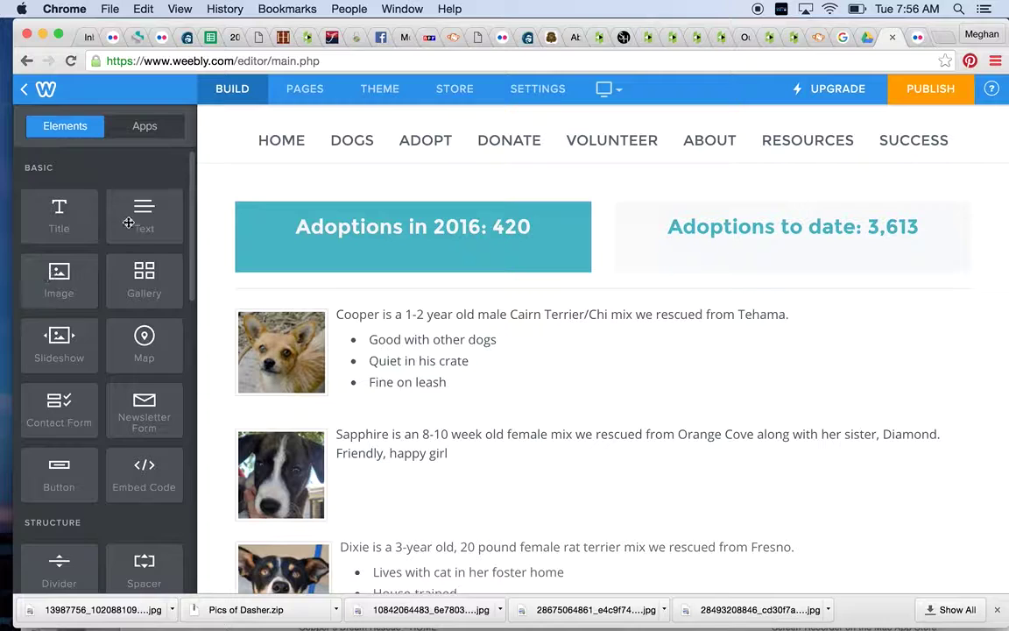
left_click_drag(127, 219, 350, 306)
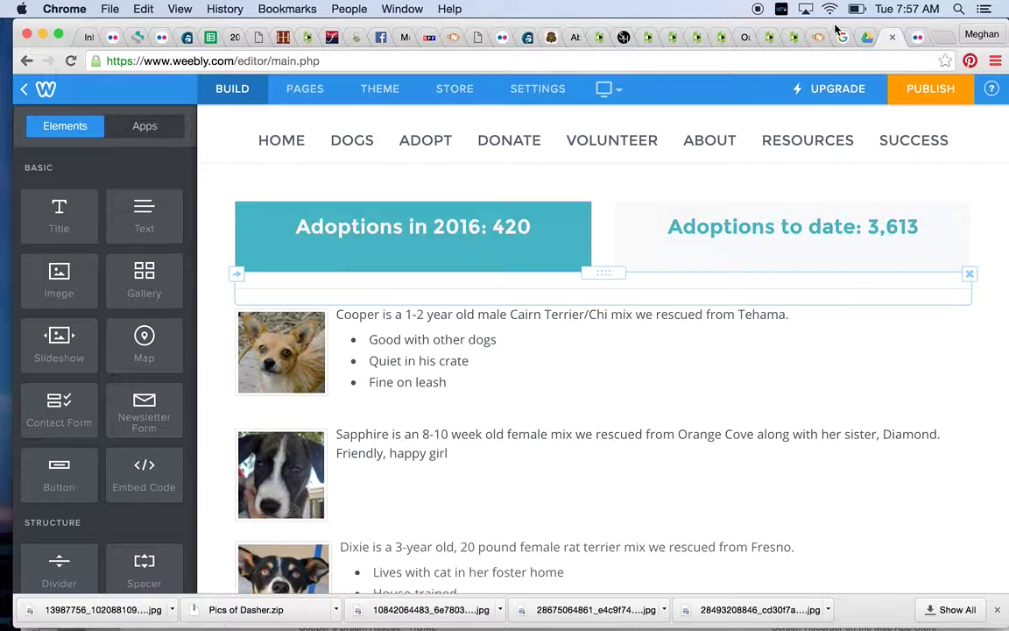
Step: Switch to Flickr and view the Copper's Dream Rescue albums
left_click(917, 38)
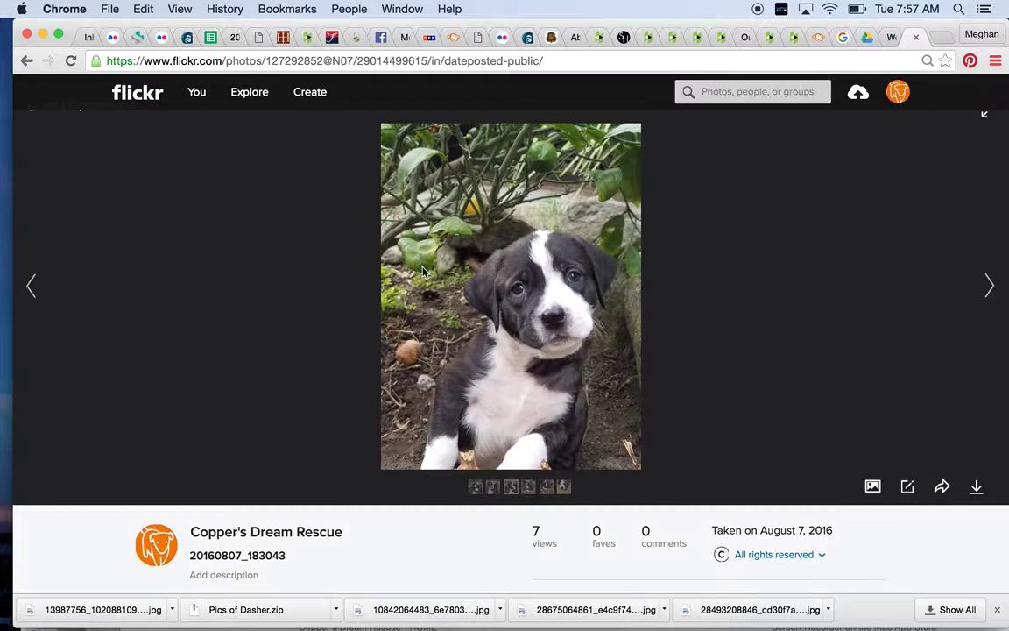
mouse_move(206, 93)
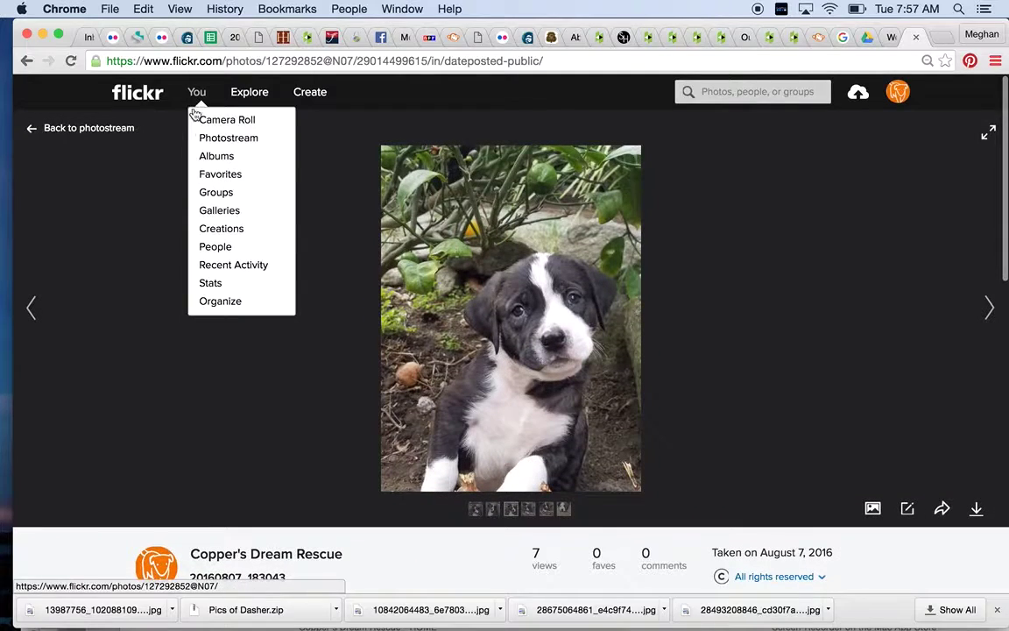
left_click(221, 157)
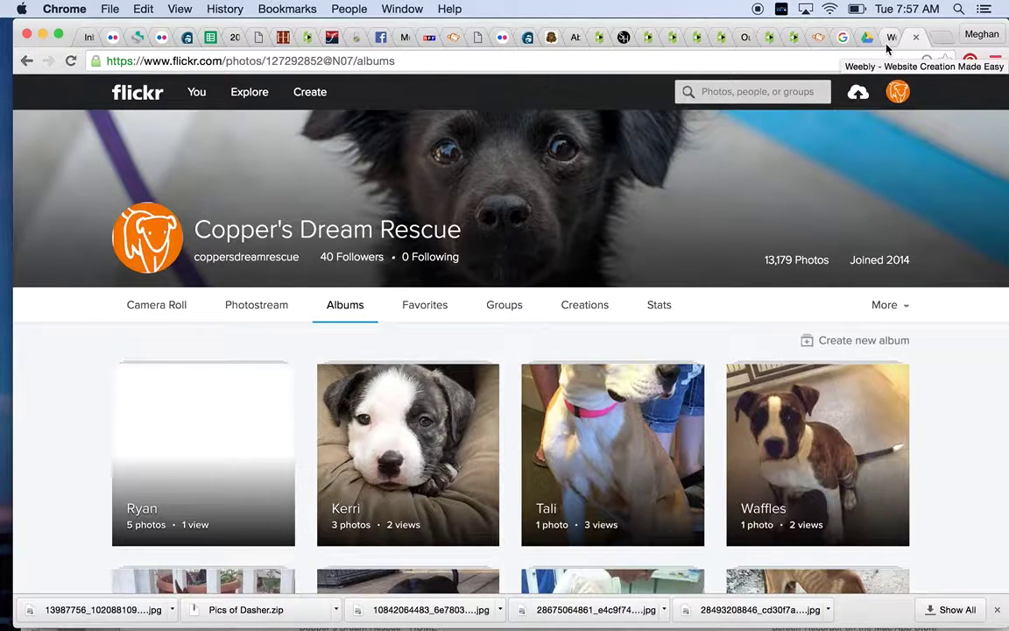
Step: Back in the Weebly editor, place a text element above Cooper's entry and fill it with Artie's copied description and bullet points
left_click(887, 40)
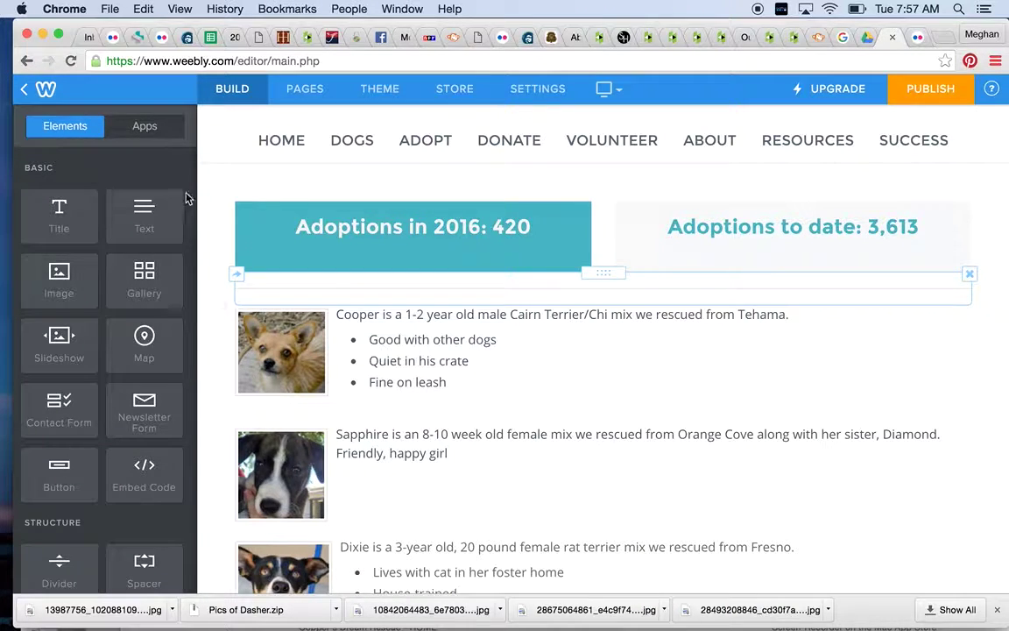
scroll(263, 197, "down", 5)
scroll(296, 199, "up", 2)
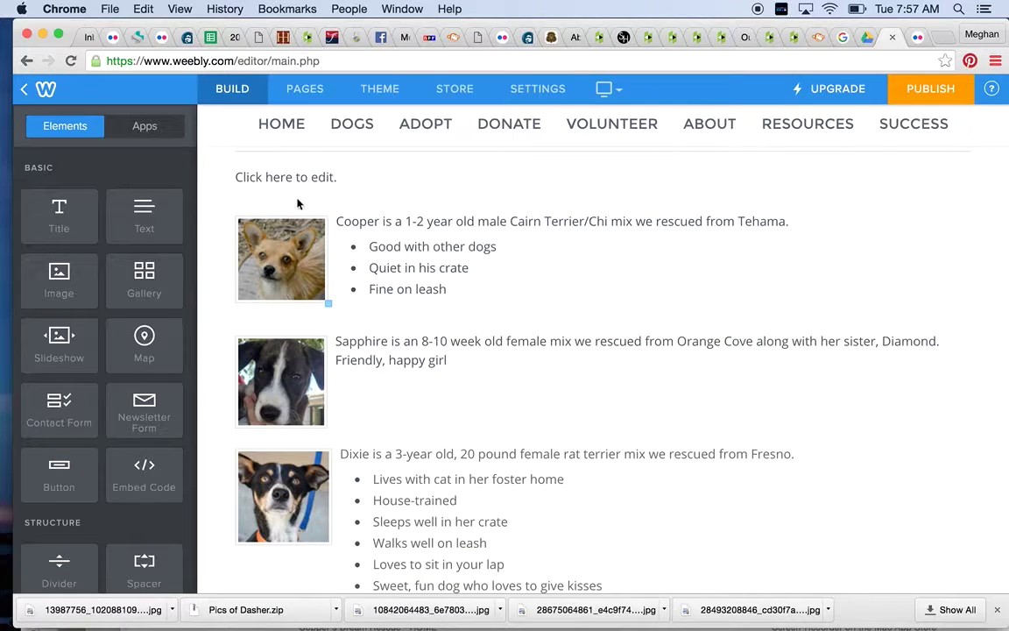
scroll(296, 182, "up", 3)
left_click(291, 280)
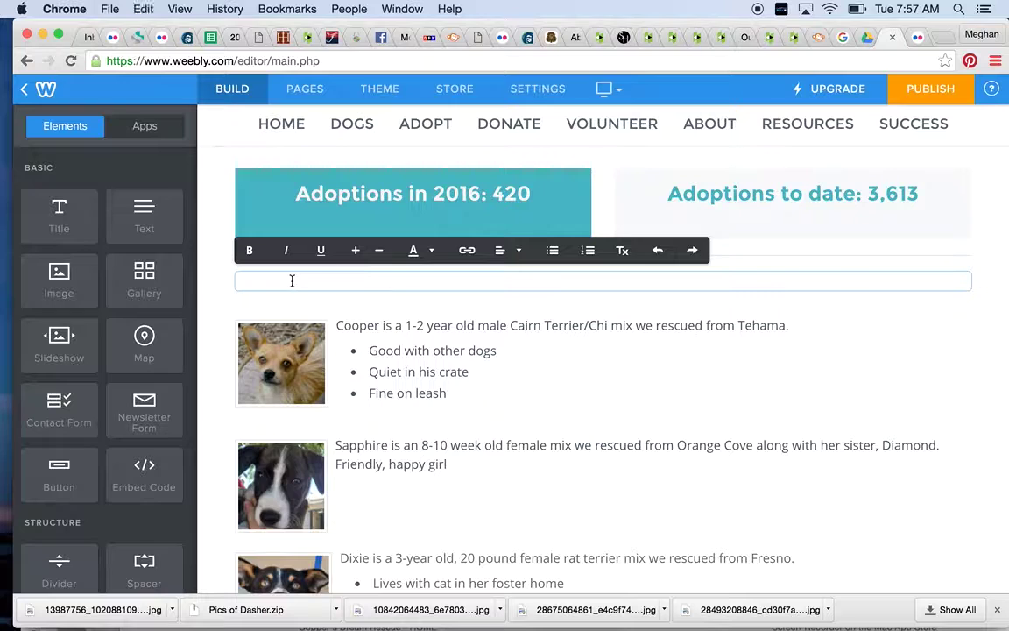
type("Artie is a 1.5-year old, 25 pound male Beagle mix we rescued from Fresno. He came into the shelter with a wounded leg that was treated and it will require daily wrapping/dressing of his paw until it is fully healed. Does great in his crate Appears house trained Loves to sit in your lap LOVES kids Prefers female dogs Needs a kitty free home Happy dog who loves people")
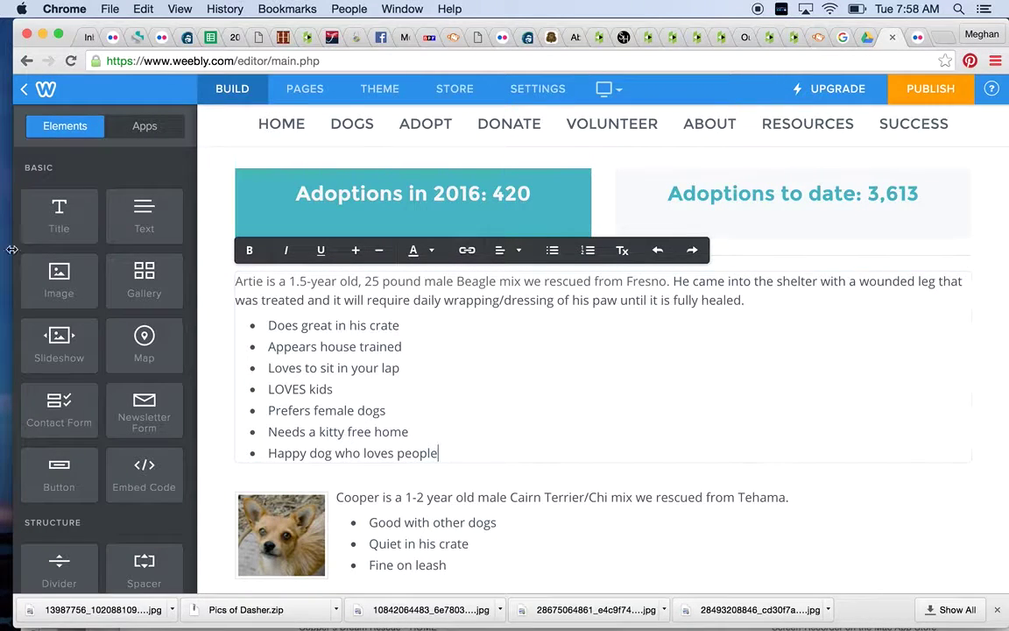
Step: Insert an image placeholder in front of Artie's description and start a photo upload from the computer
left_click_drag(59, 274, 303, 325)
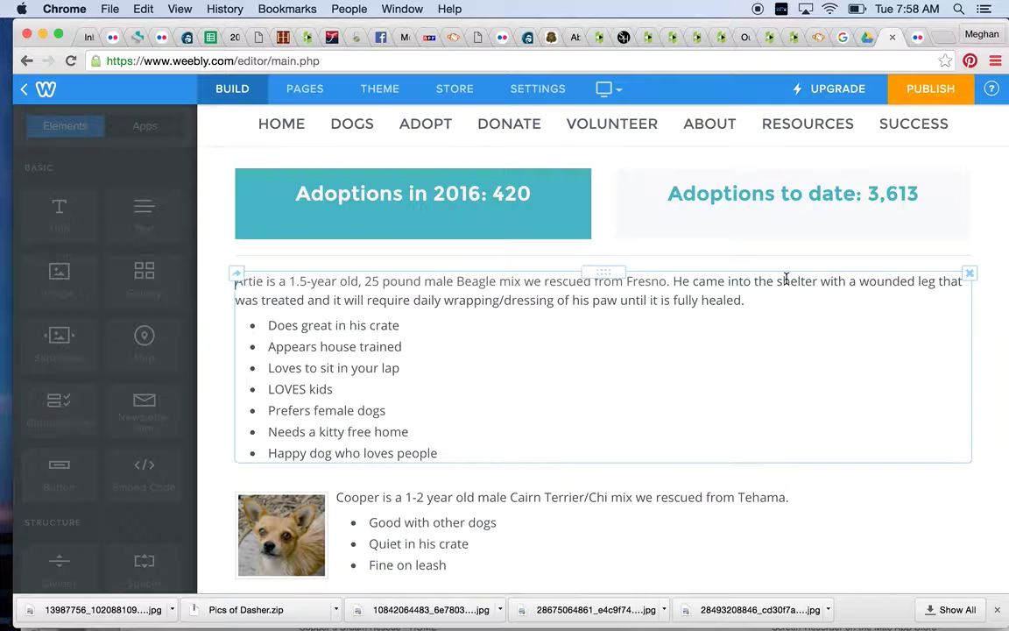
left_click_drag(785, 278, 784, 280)
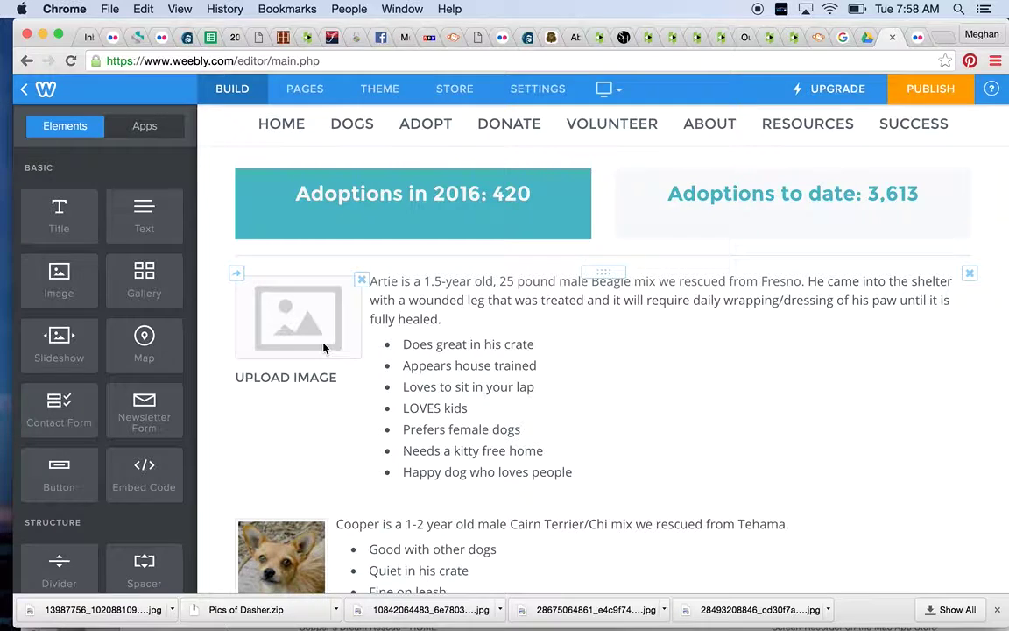
left_click(326, 343)
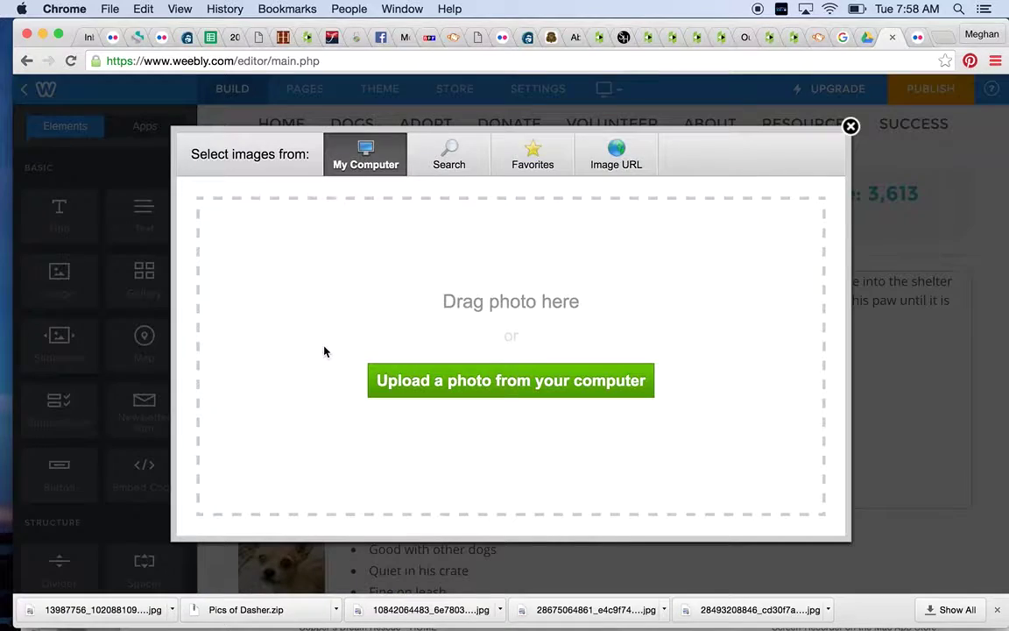
left_click(497, 382)
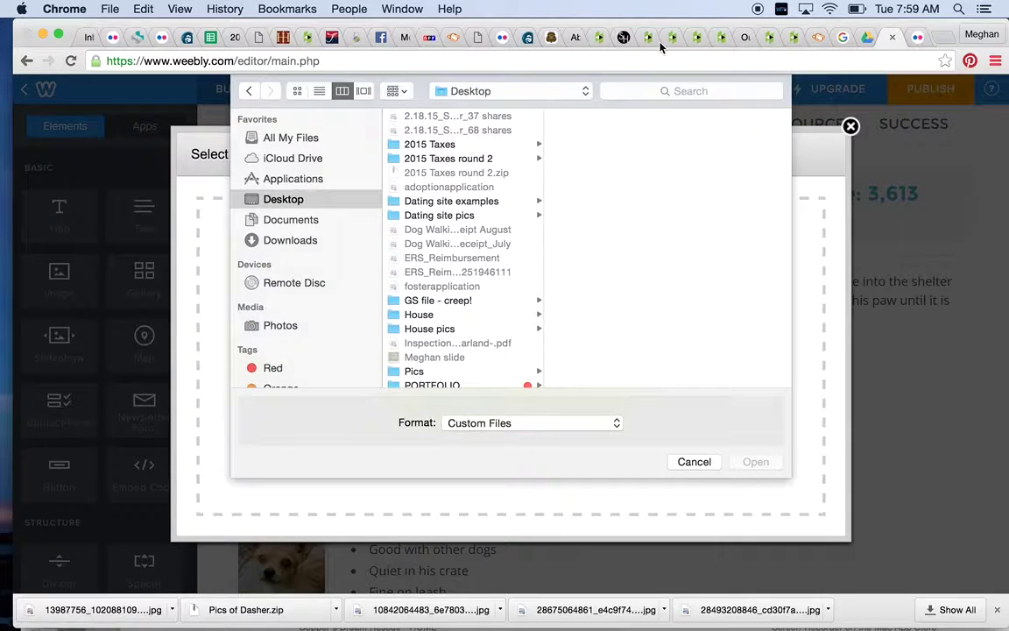
Step: Upload "Screen Shot 2016-08-16 at 7.56.05 AM" from the Desktop as Artie's photo, and shrink it to slightly smaller than Cooper's photo
scroll(482, 316, "down", 10)
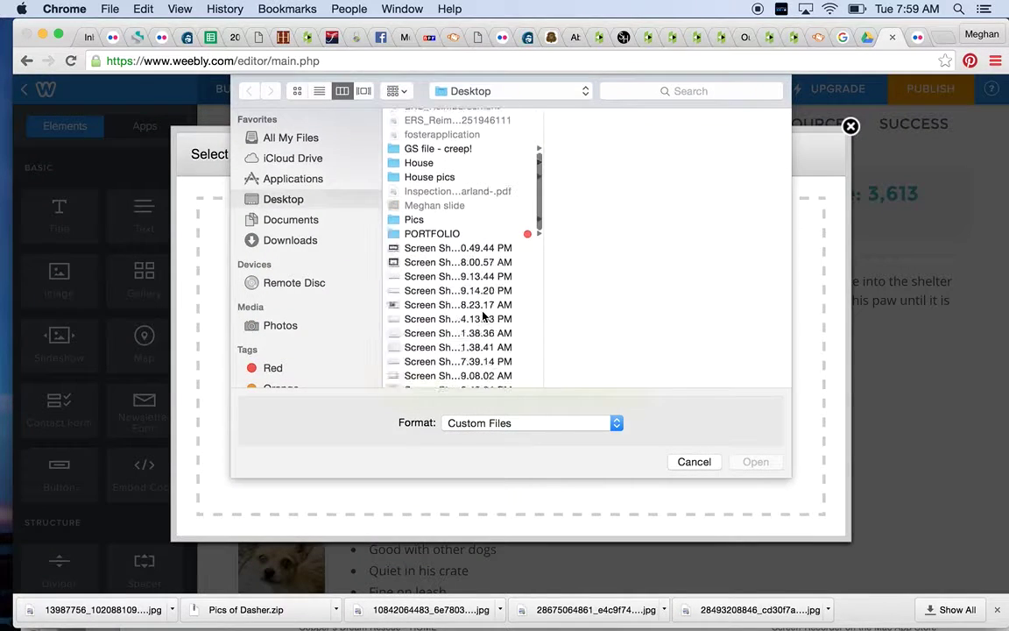
left_click(423, 352)
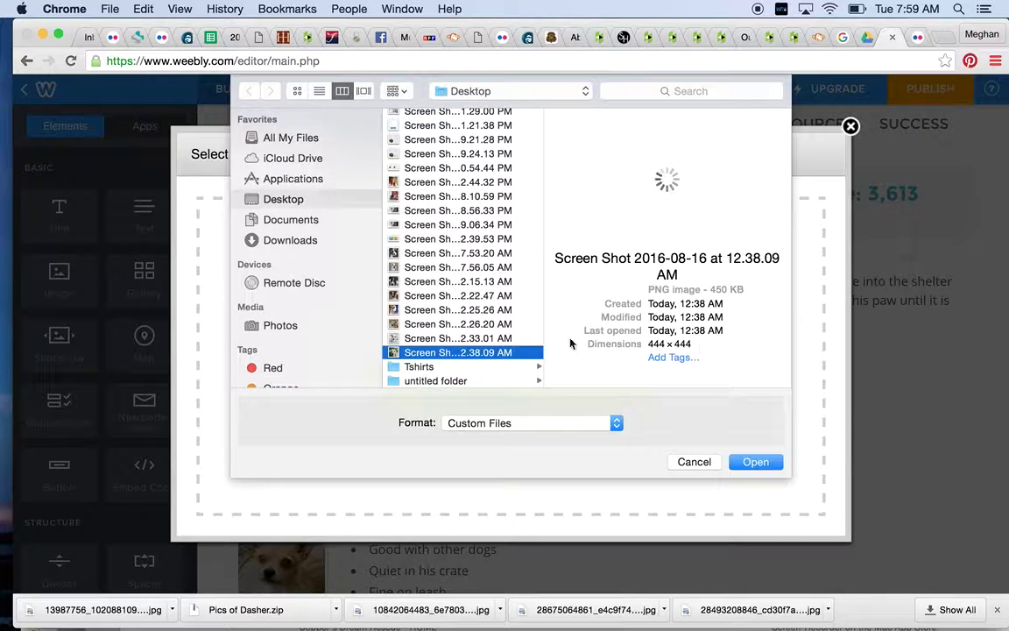
left_click(417, 341)
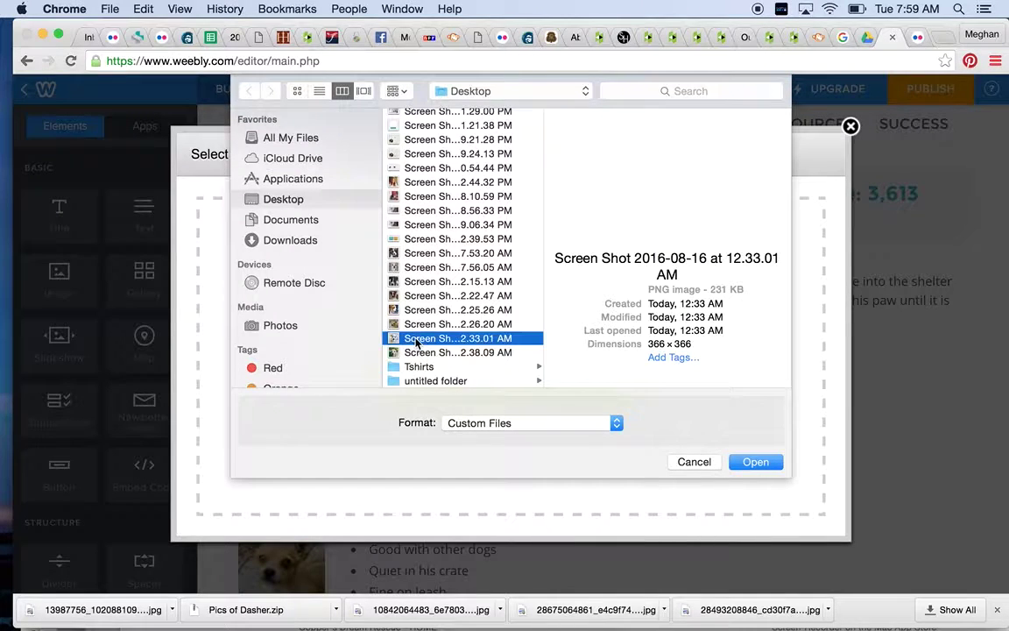
left_click(417, 325)
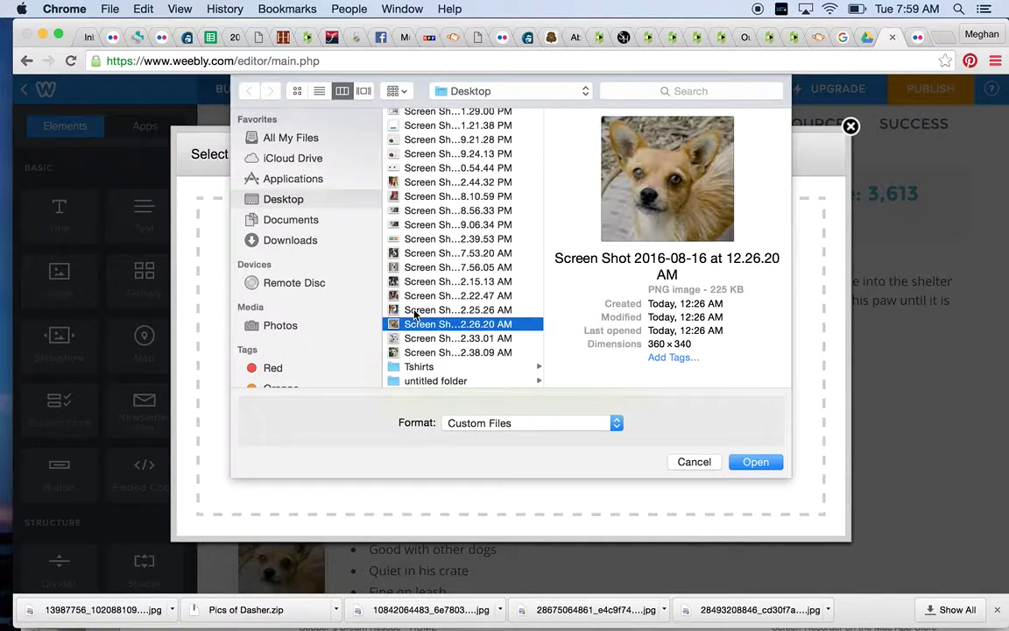
left_click(415, 310)
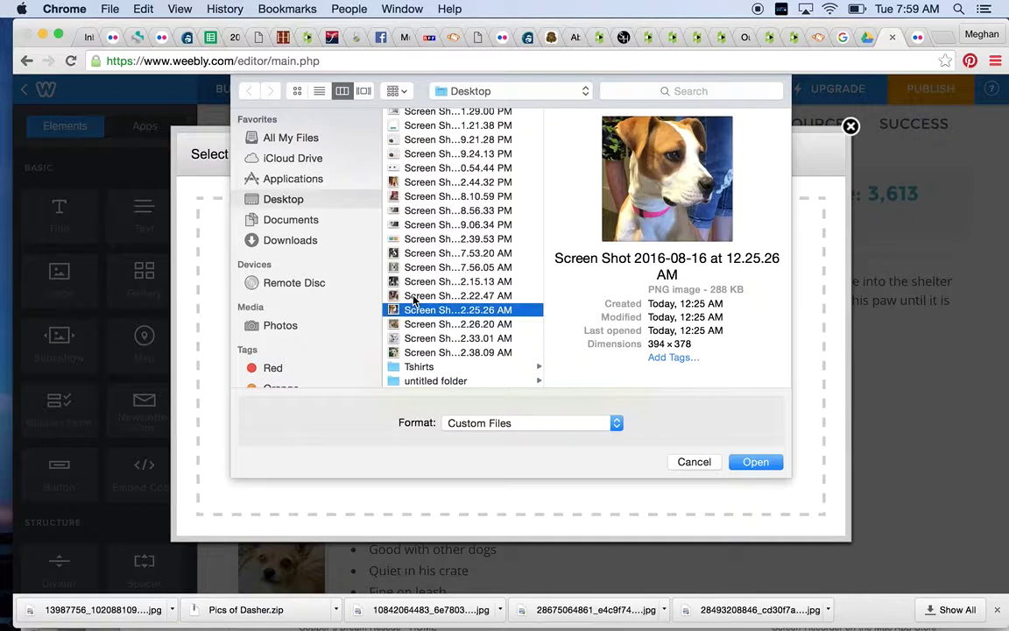
left_click(411, 295)
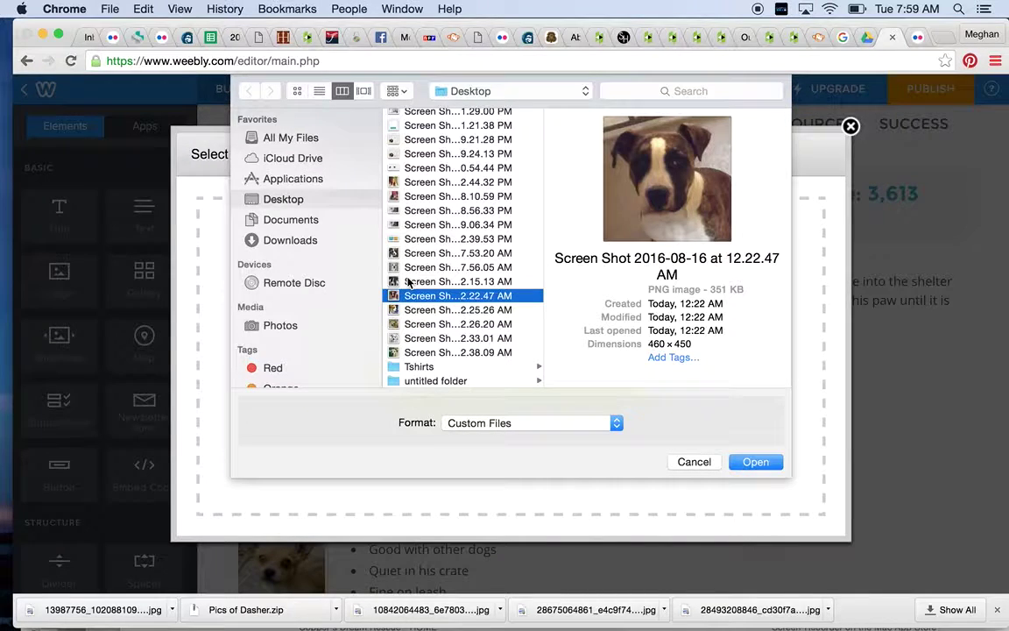
left_click(413, 283)
left_click(412, 267)
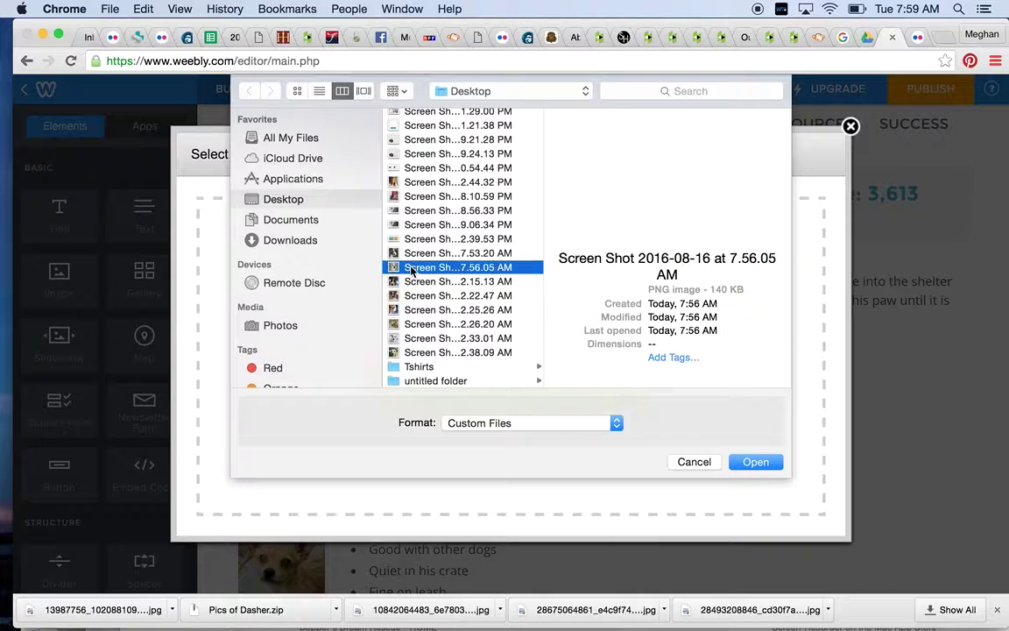
left_click(755, 461)
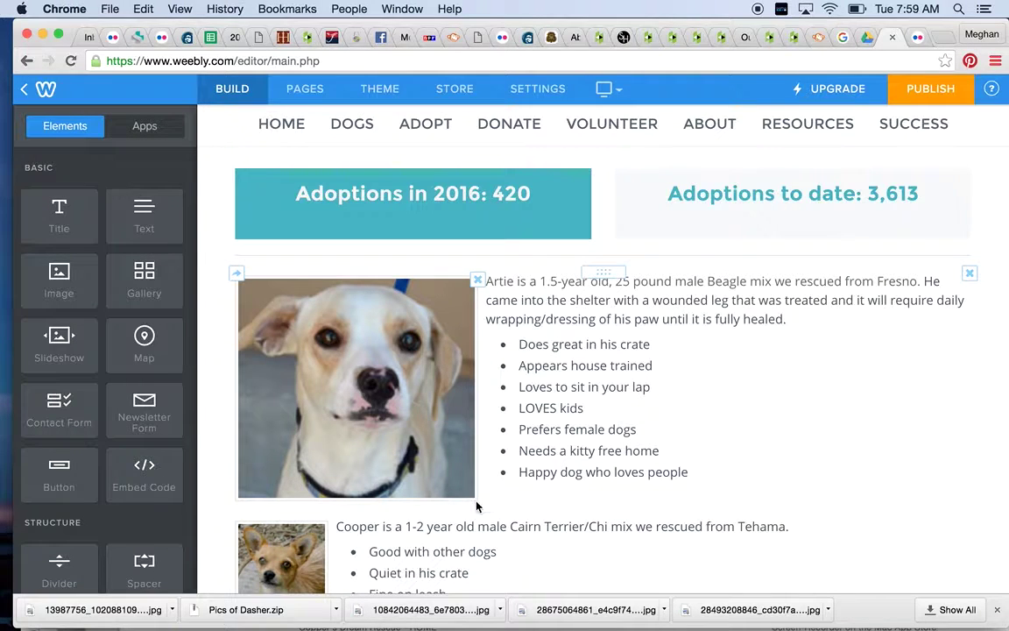
left_click_drag(476, 501, 338, 351)
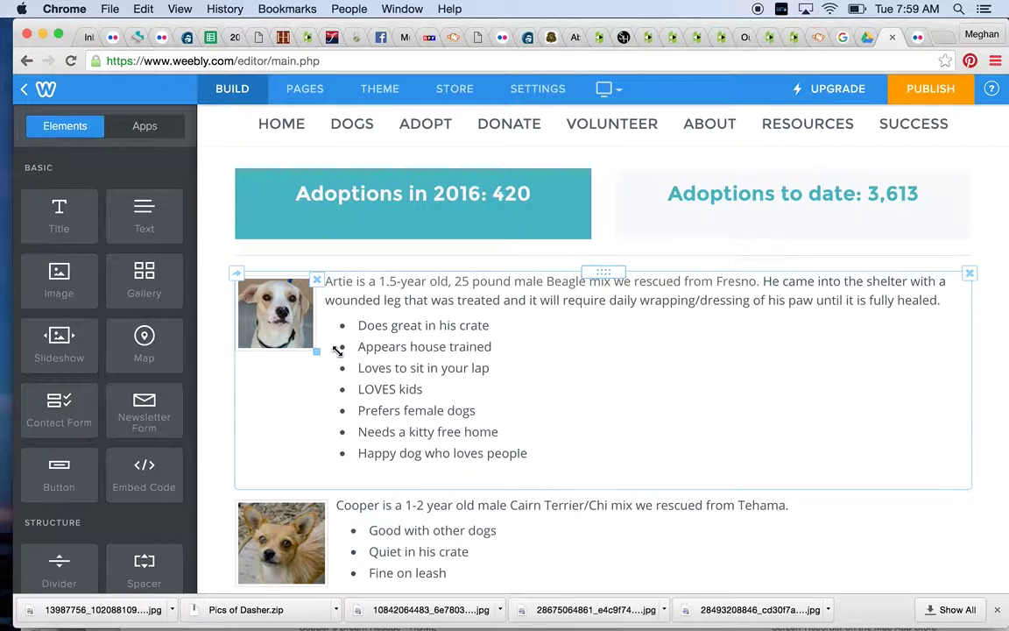
Step: Set the count in the "Adoptions in 2016" heading to 421
left_click(522, 194)
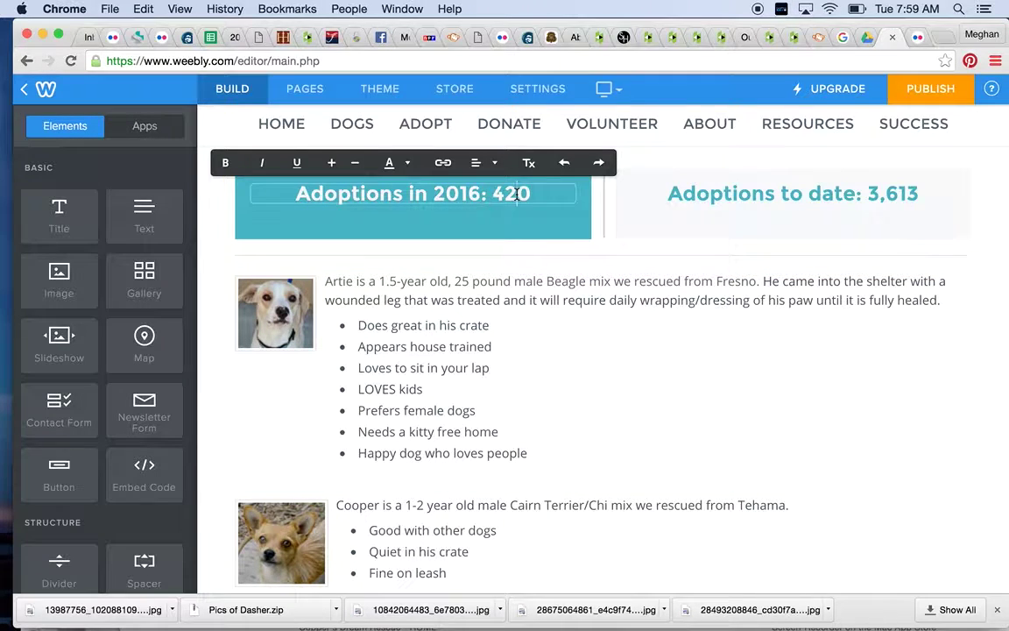
left_click_drag(523, 194, 538, 194)
type("1")
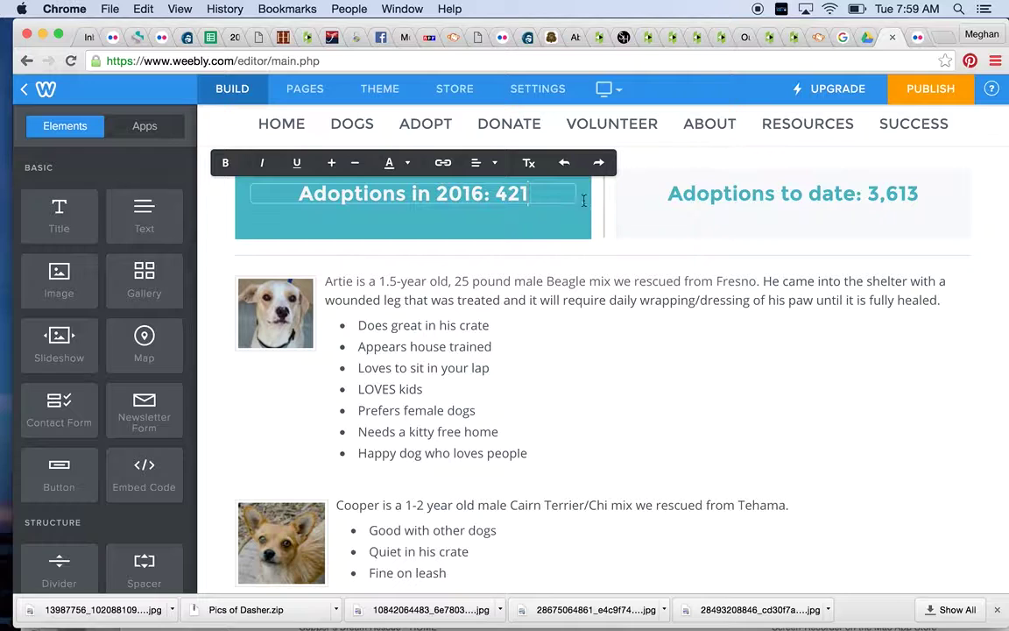
Step: Set the count in the "Adoptions to date" heading to 3,614
left_click(906, 193)
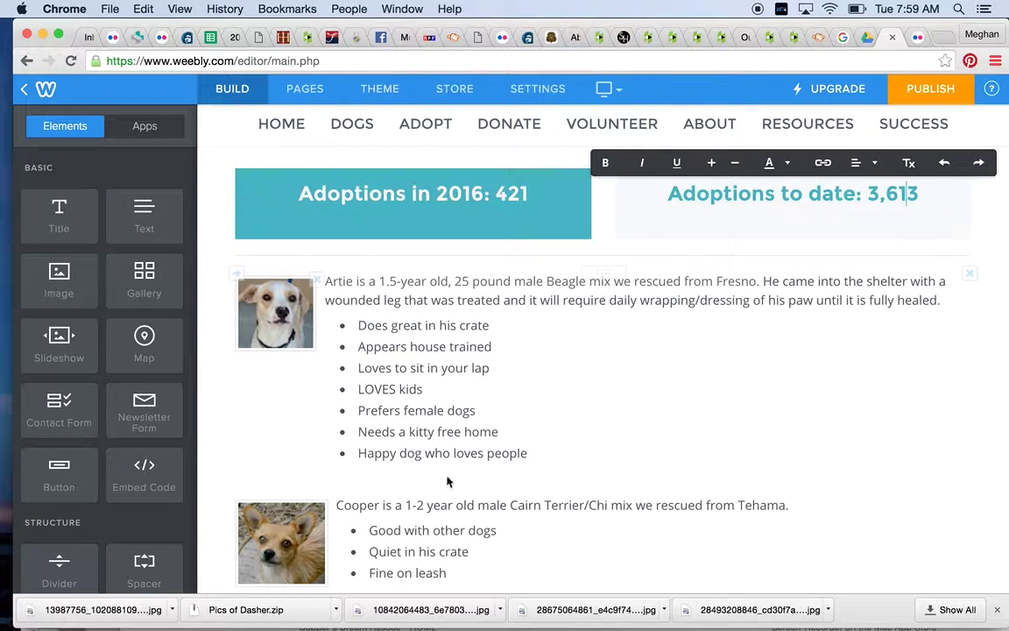
mouse_move(914, 127)
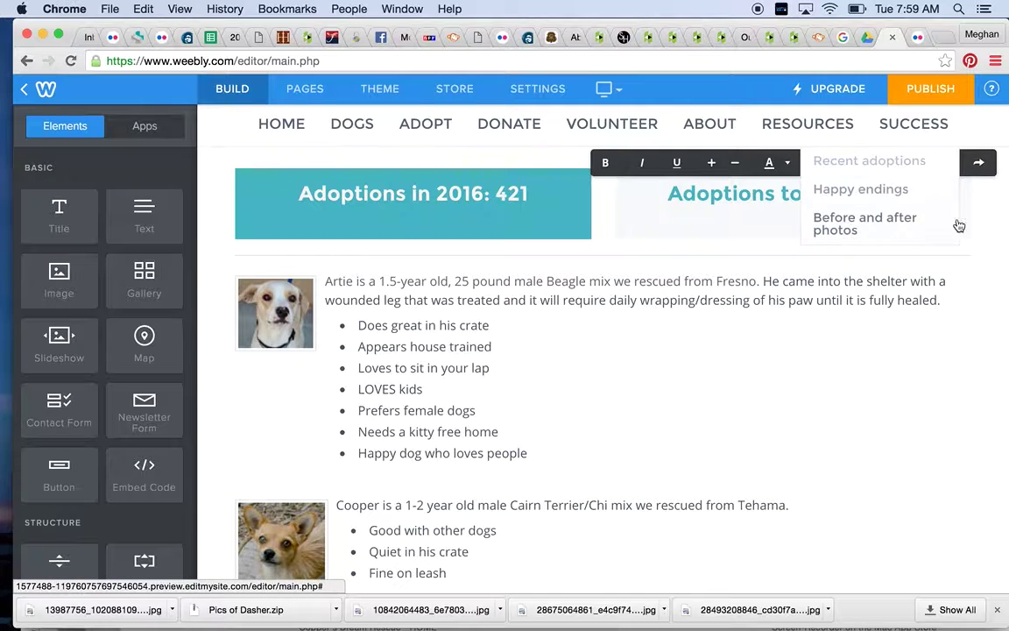
left_click(908, 194)
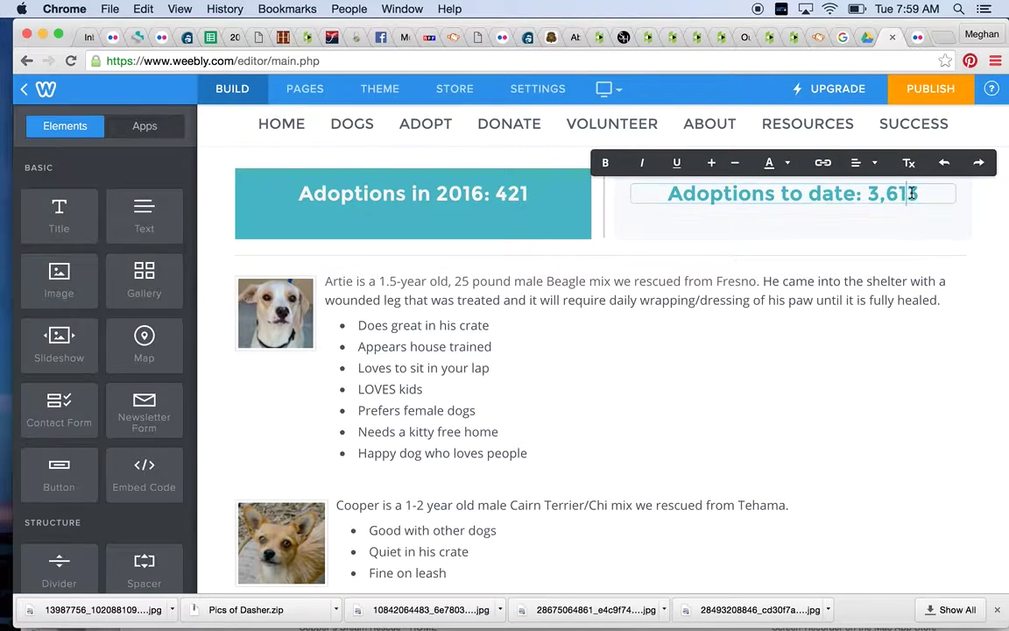
left_click_drag(911, 194, 918, 193)
type("4")
left_click(969, 189)
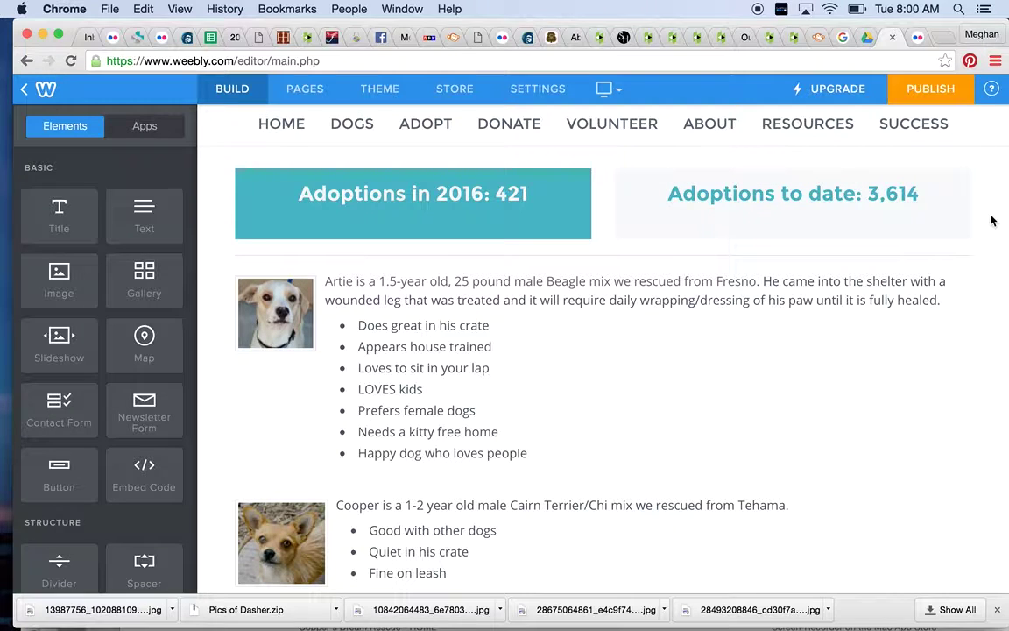
Step: Publish the updated website and dismiss the publishing confirmation
left_click(931, 89)
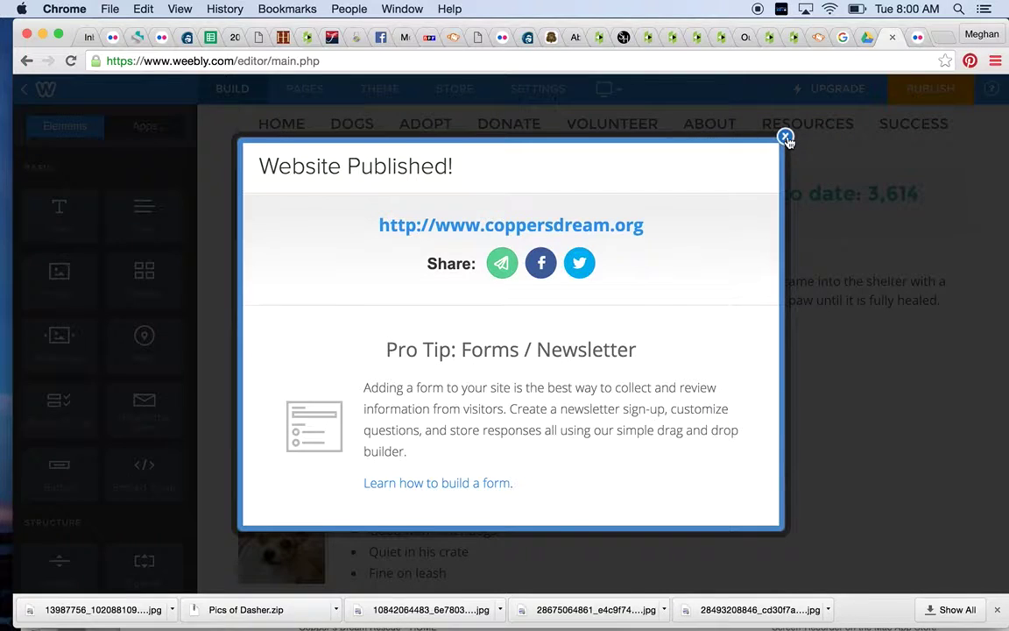
left_click(786, 138)
scroll(797, 338, "down", 1)
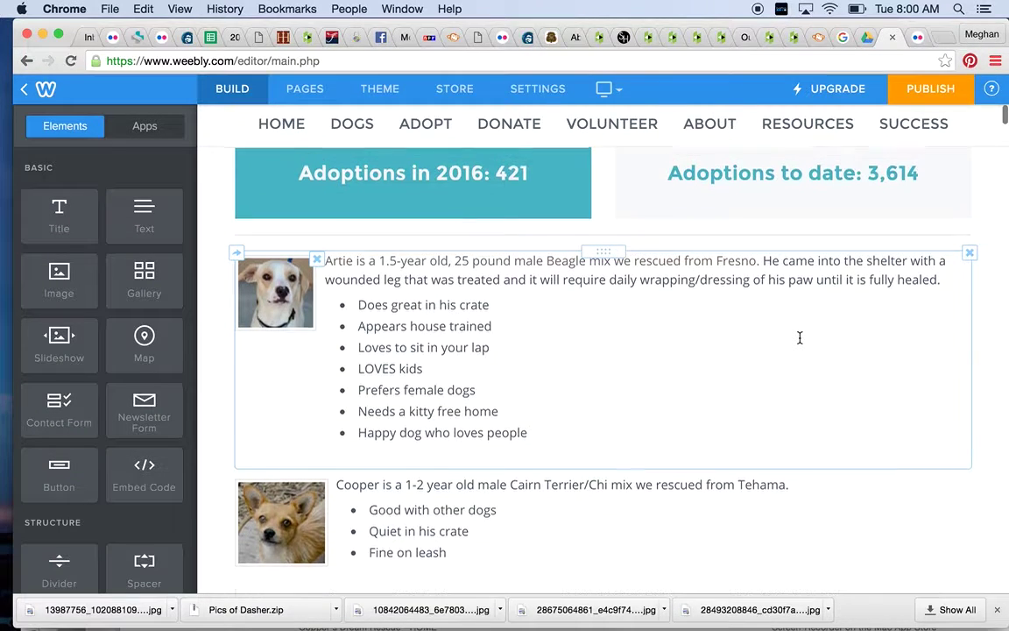
scroll(799, 337, "up", 1)
Step: Open the Adoption events page for editing and expand its Adoption Event Schedule section
mouse_move(430, 143)
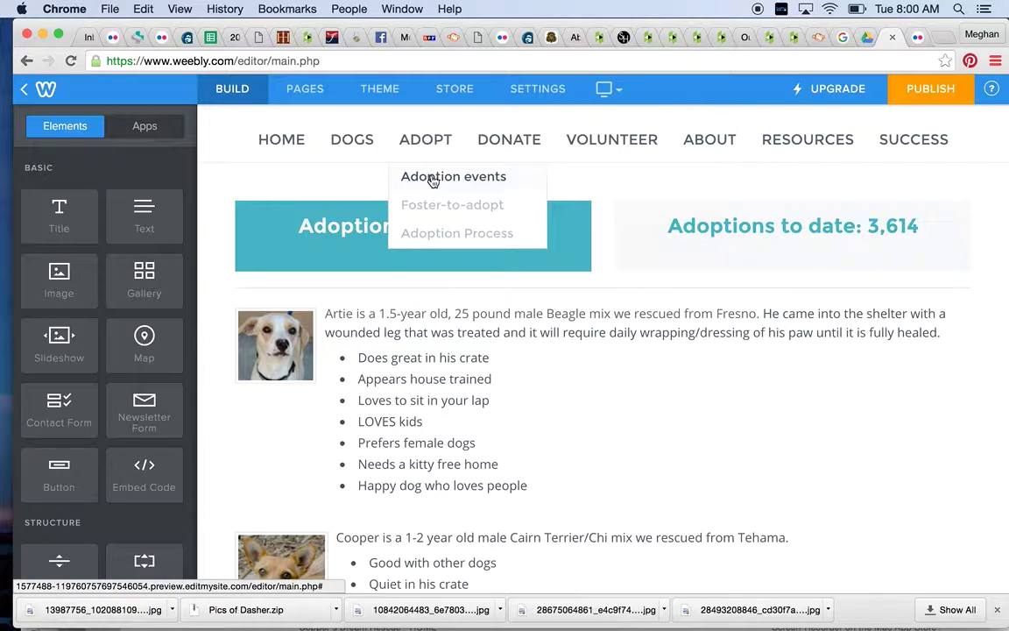
left_click(432, 178)
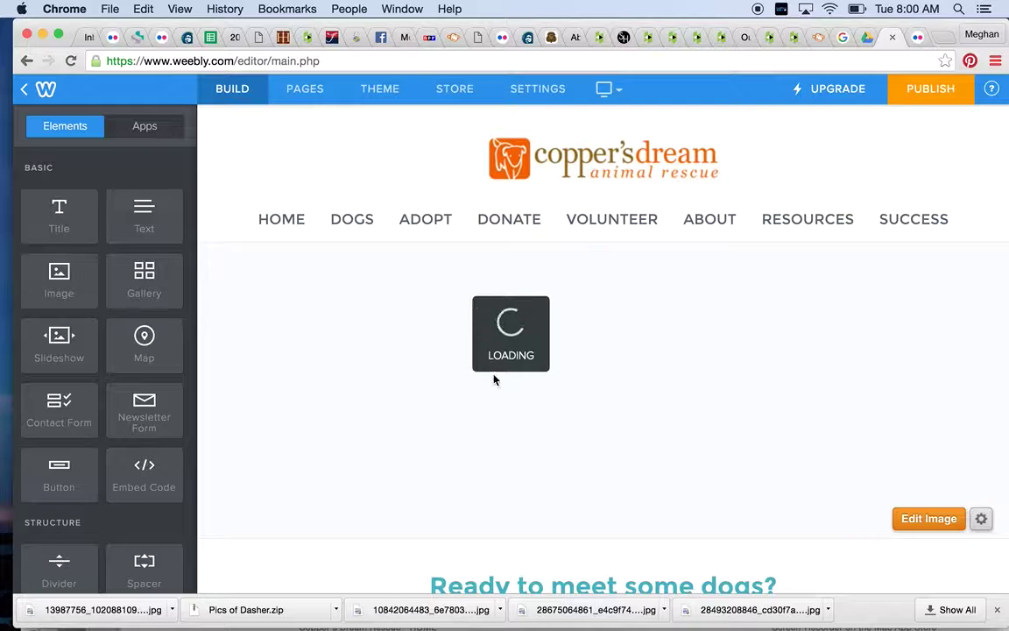
scroll(491, 385, "down", 8)
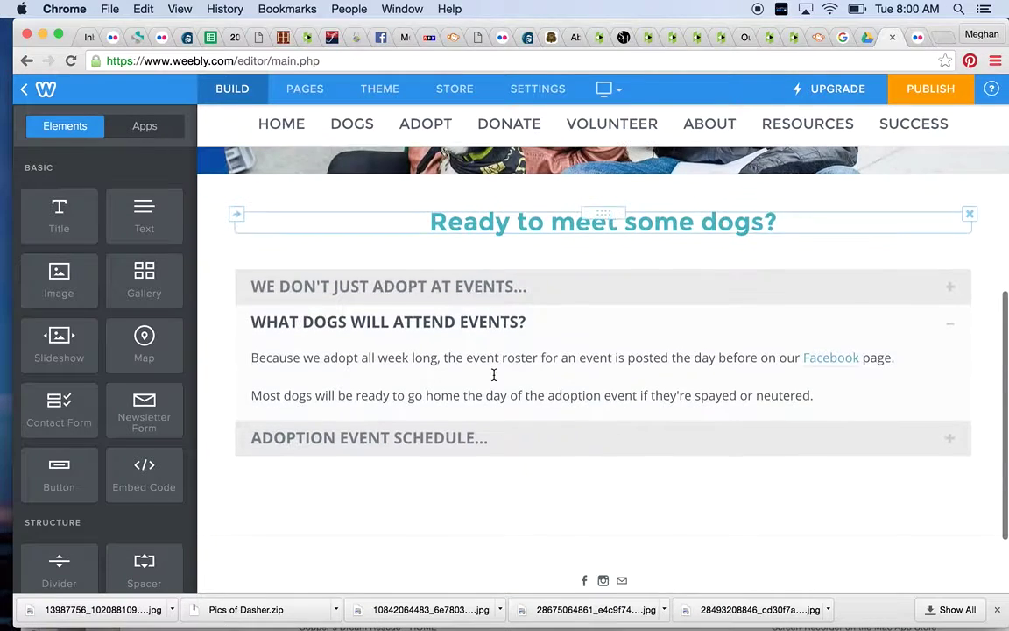
left_click(414, 437)
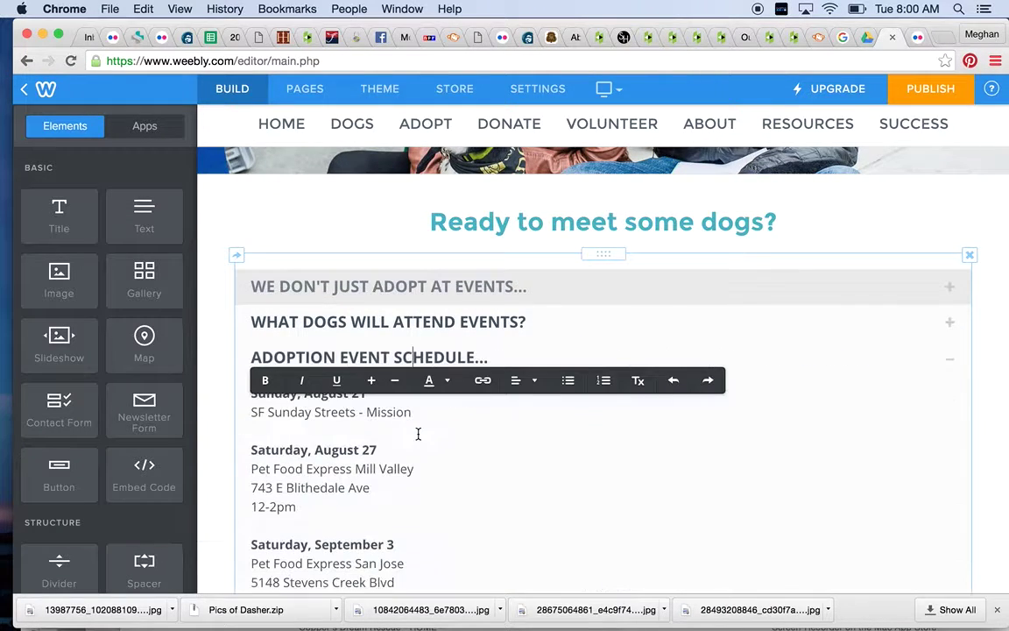
scroll(418, 433, "down", 10)
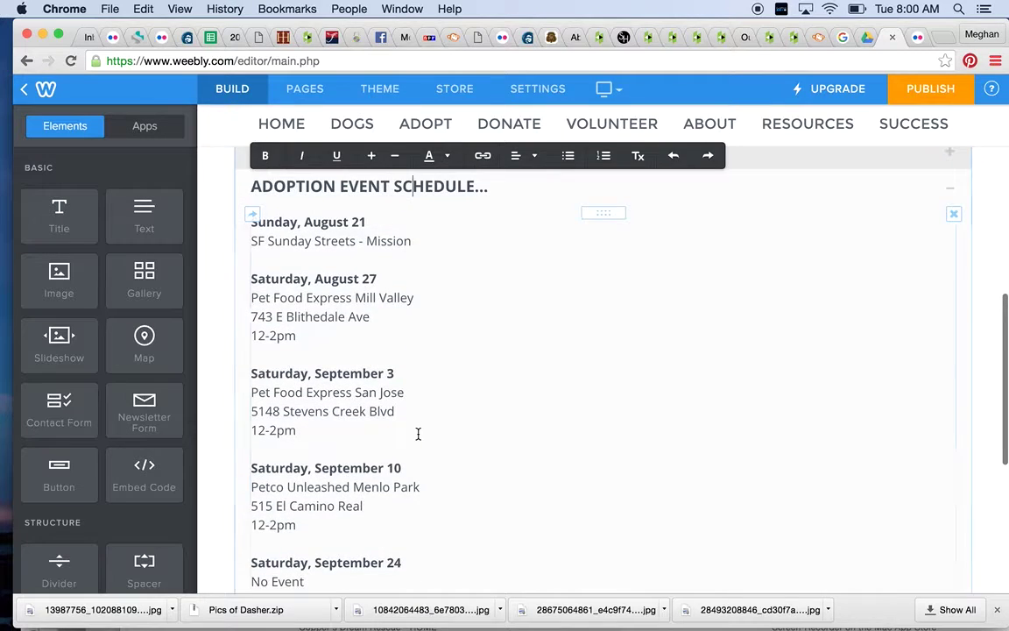
Step: Select the whole "Sunday, August 21" SF Sunday Streets - Mission entry at the start of the event schedule
scroll(418, 434, "up", 7)
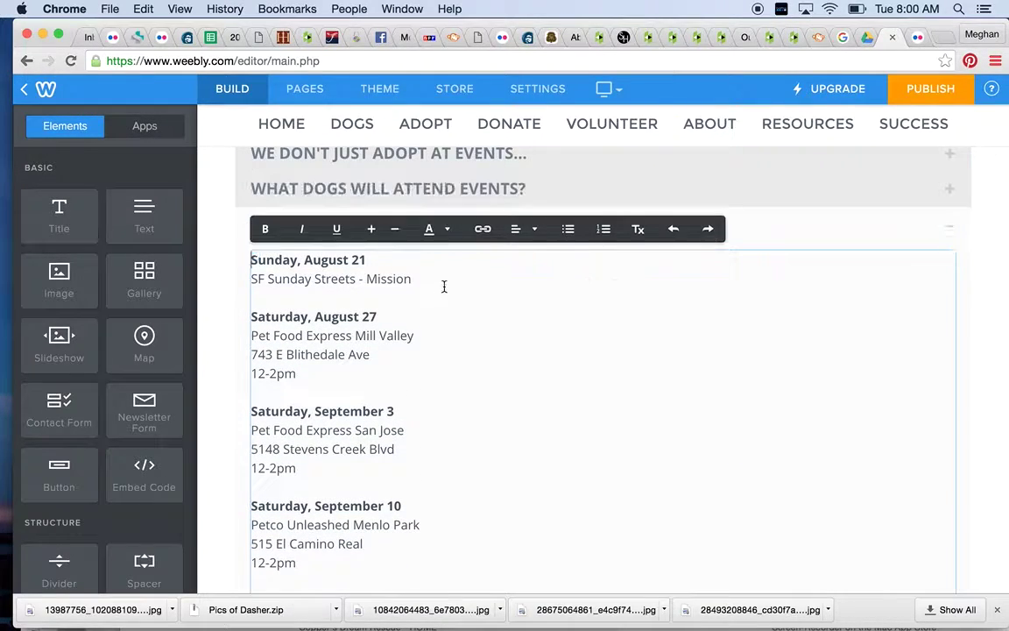
left_click_drag(427, 278, 259, 263)
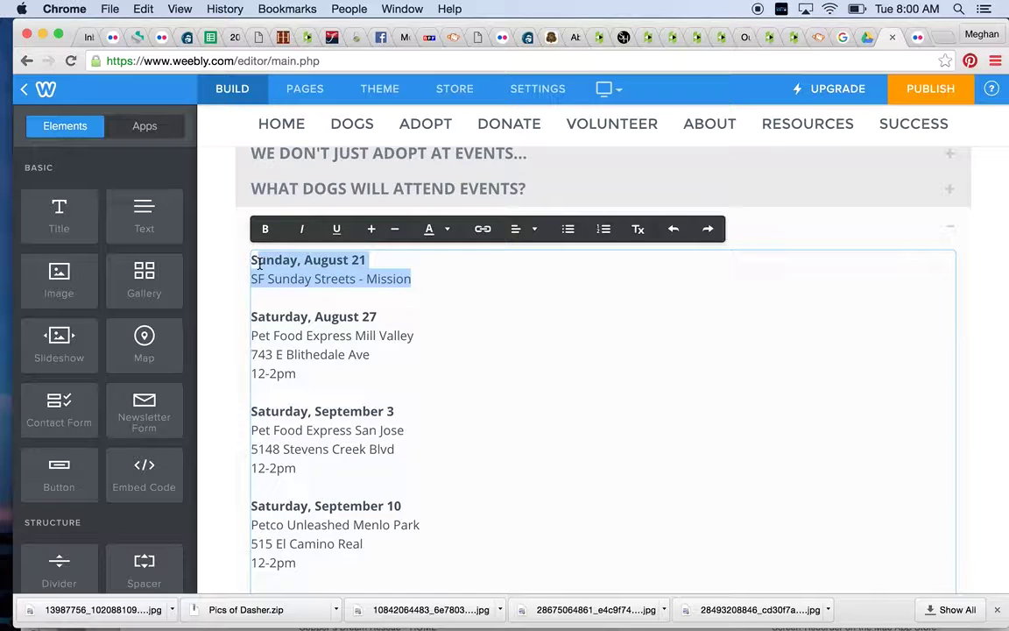
left_click(260, 262)
left_click_drag(412, 278, 250, 264)
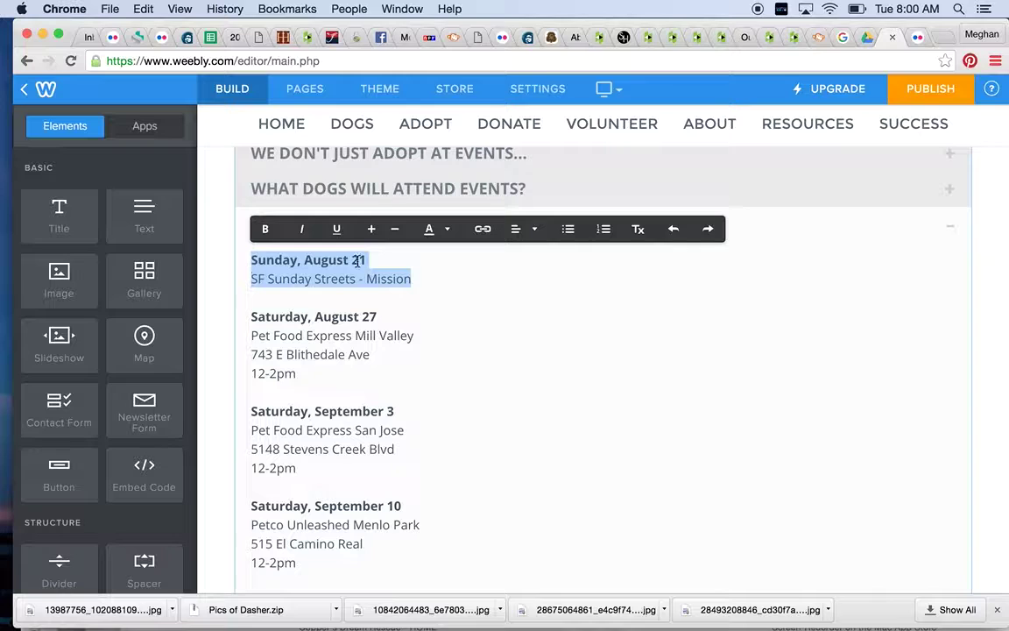
Step: Open the Home page in the editor and examine the event listed in its Events box
left_click(293, 124)
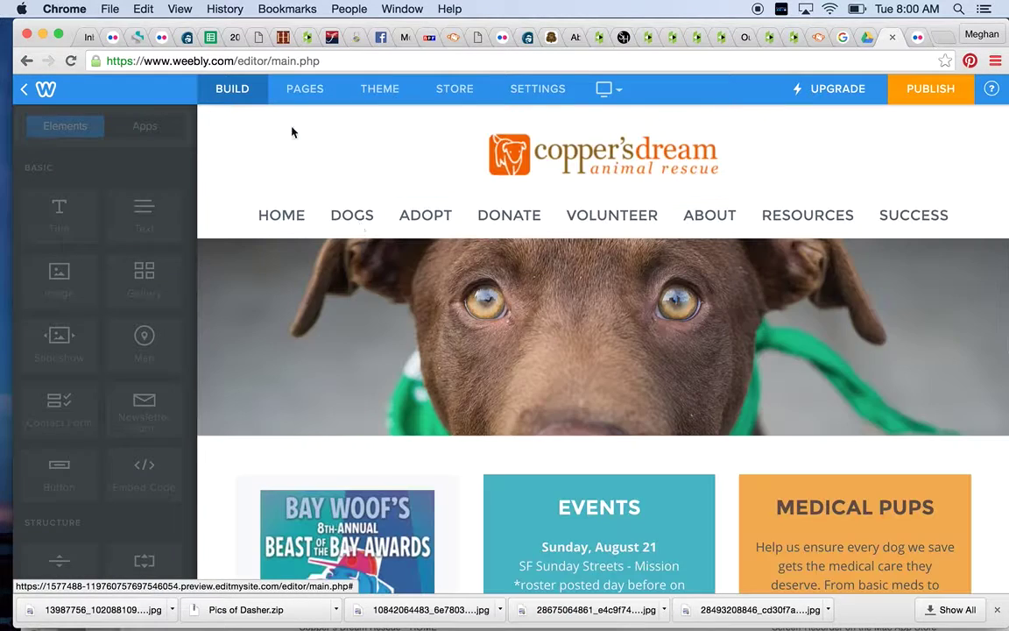
scroll(442, 385, "down", 3)
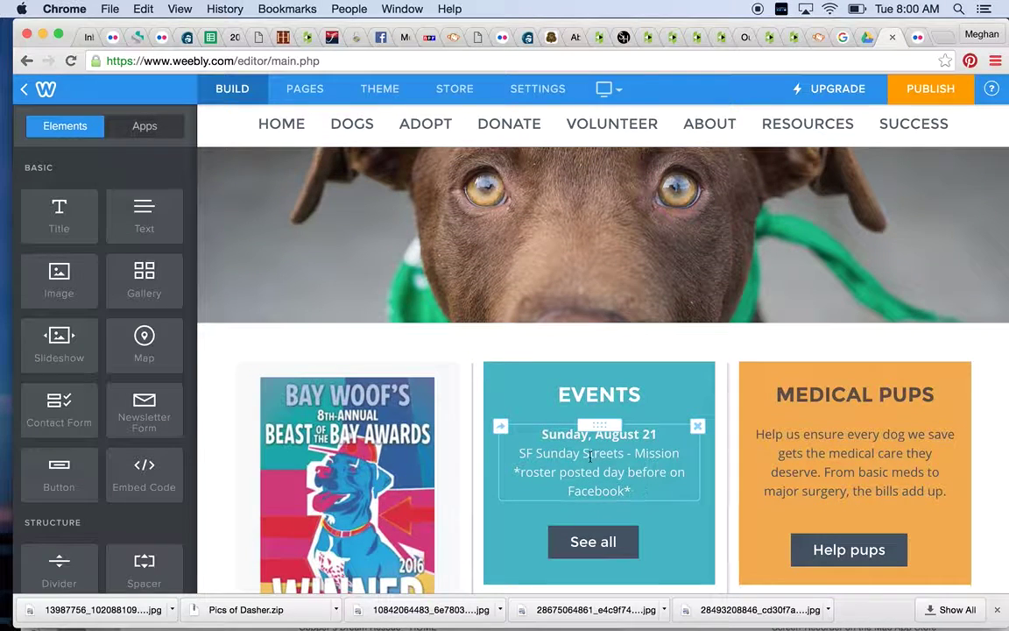
scroll(683, 447, "down", 1)
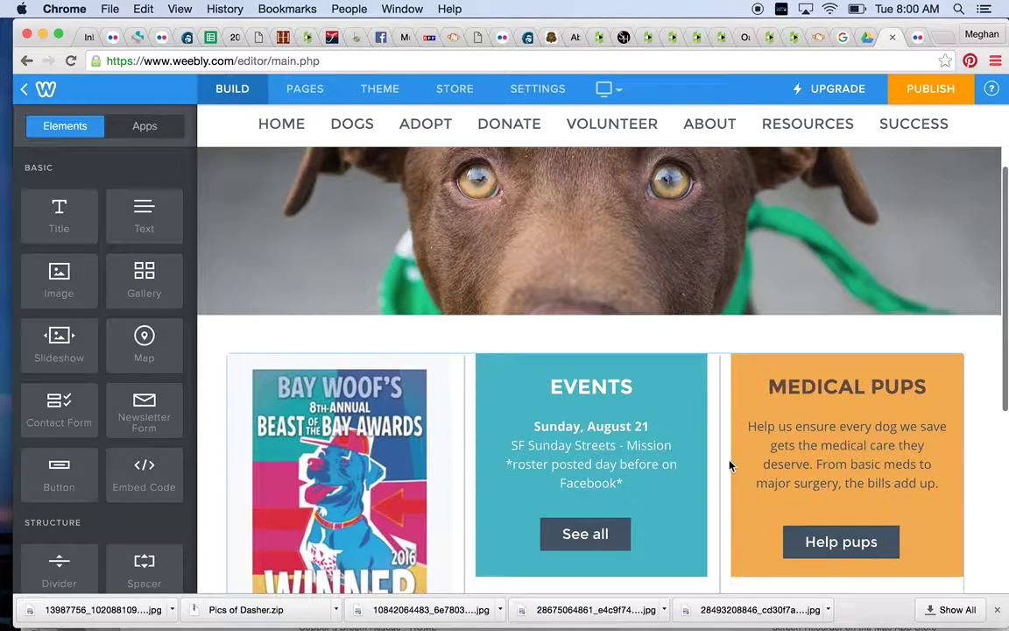